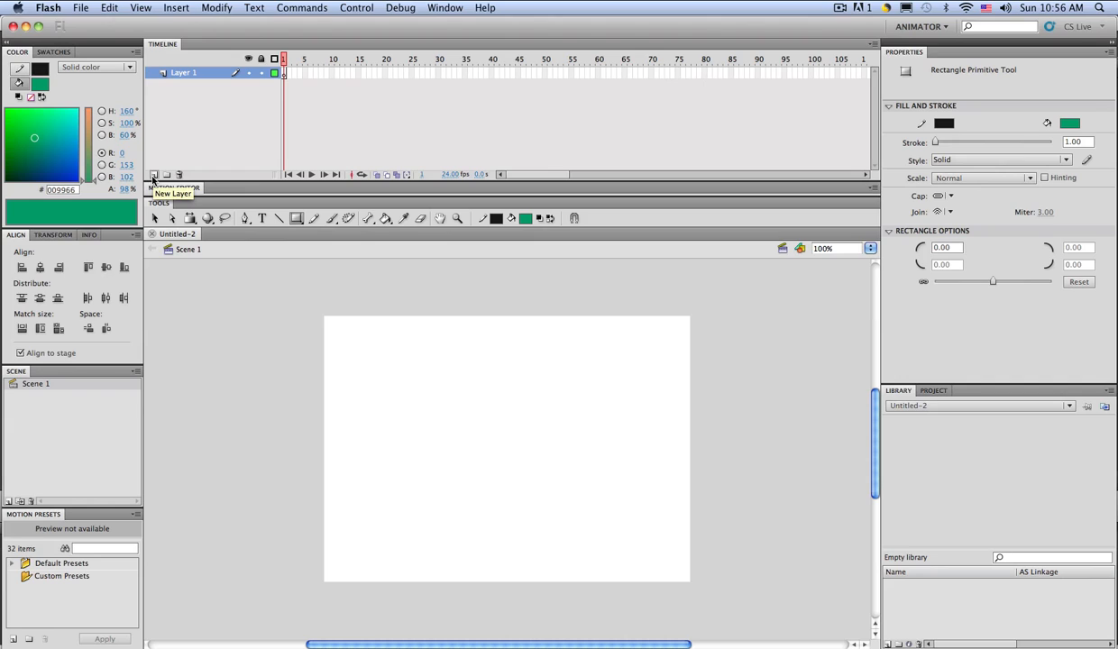
Step: Add new layers to the timeline with the New Layer button, building up to Layer 5
left_click(153, 175)
left_click(153, 175)
left_click(154, 175)
left_click(153, 175)
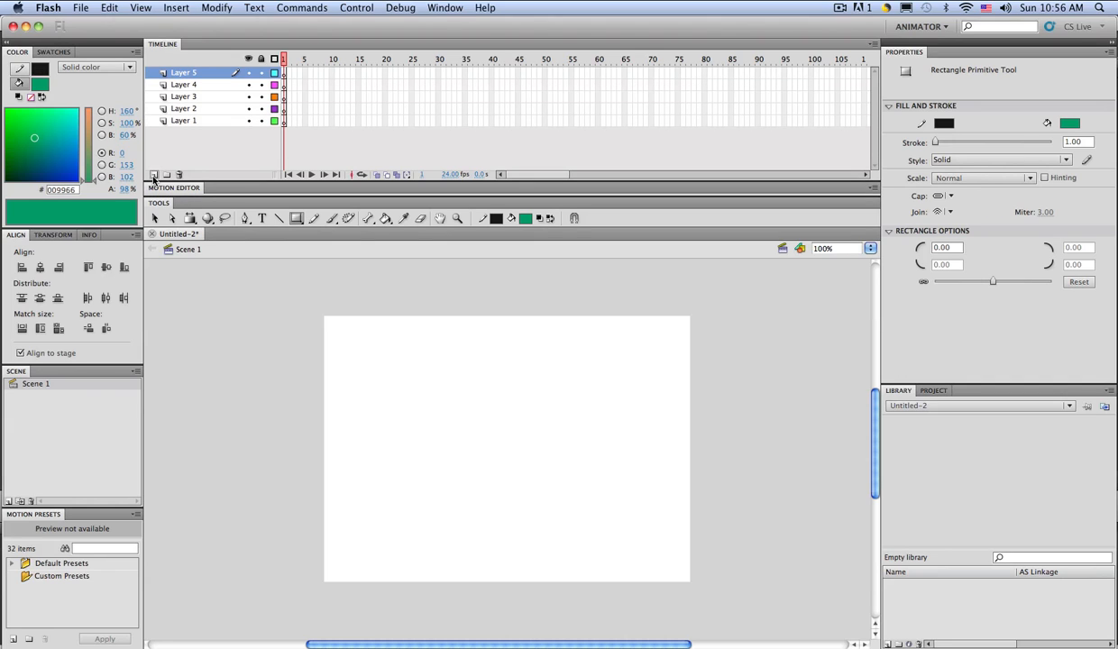
left_click(154, 175)
left_click(153, 175)
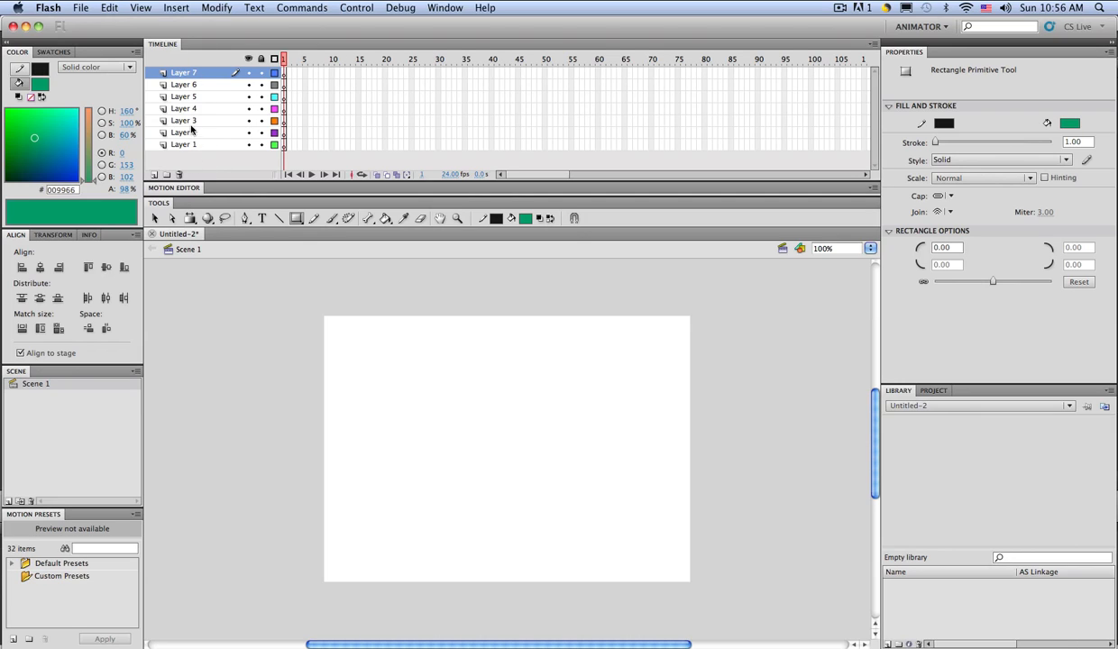
Step: Rename the top layer to 'test1'
double_click(183, 74)
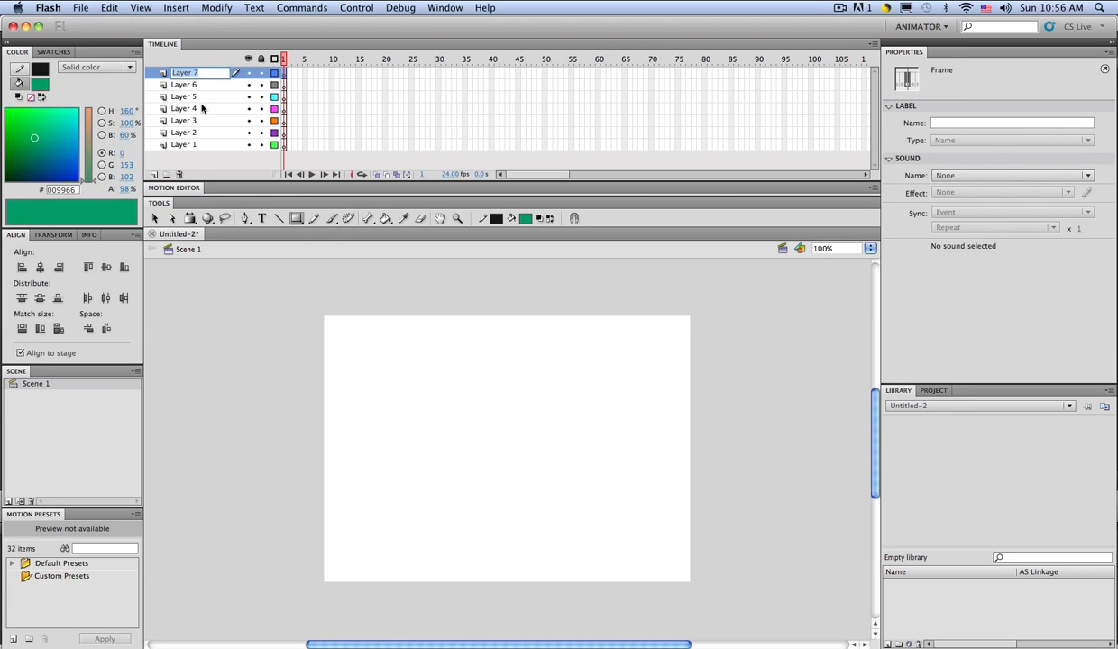
type("test1")
left_click(203, 88)
left_click(204, 98)
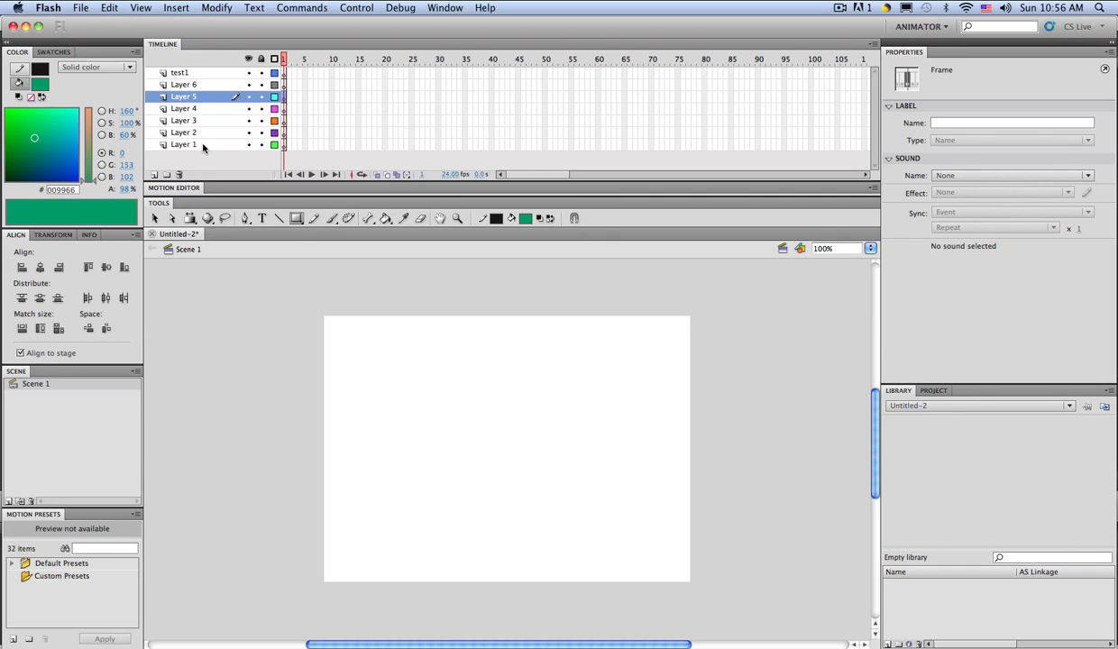
Step: Rename the next layers 'ball' and 'box', and begin naming Layer 4 'triangle'
left_click(181, 86)
double_click(181, 86)
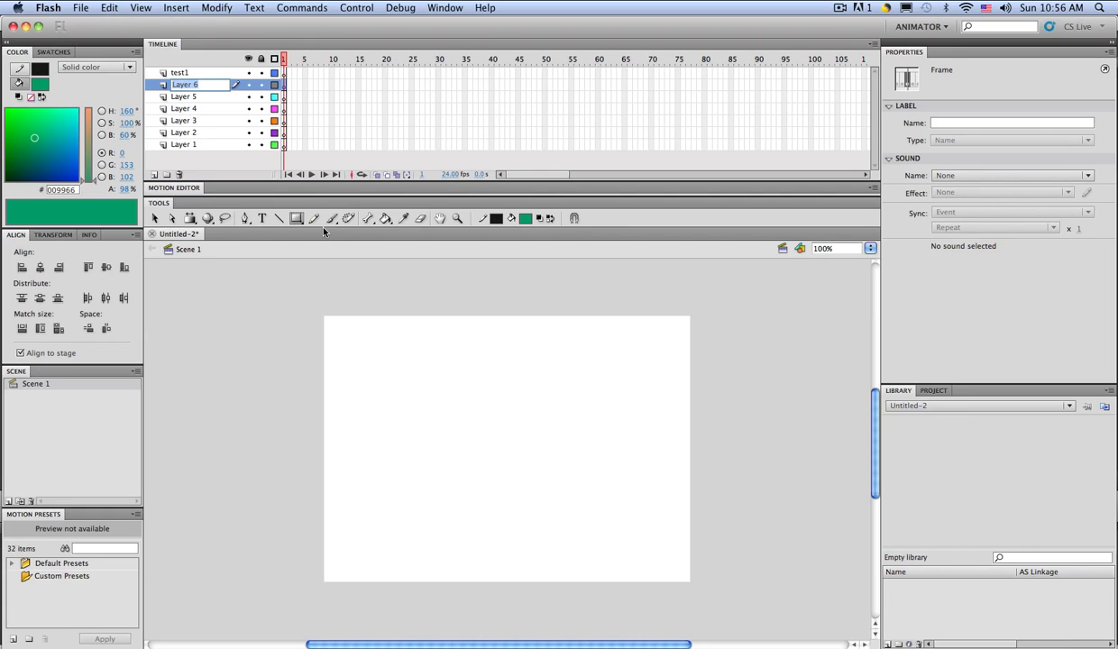
type("ball")
double_click(181, 97)
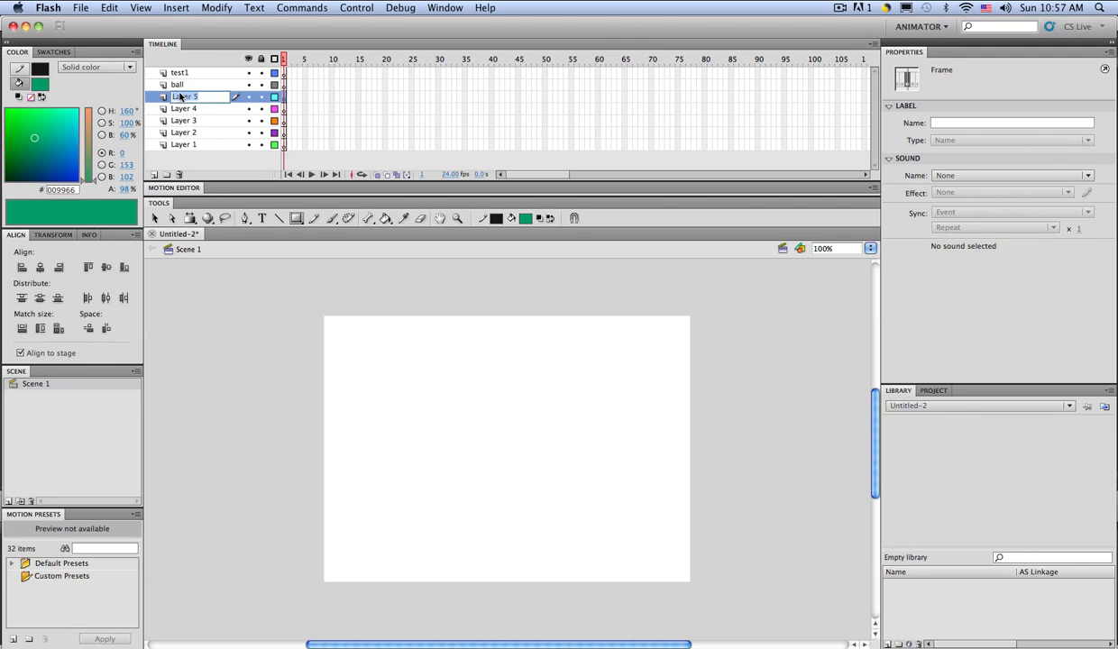
type("bal")
double_click(184, 109)
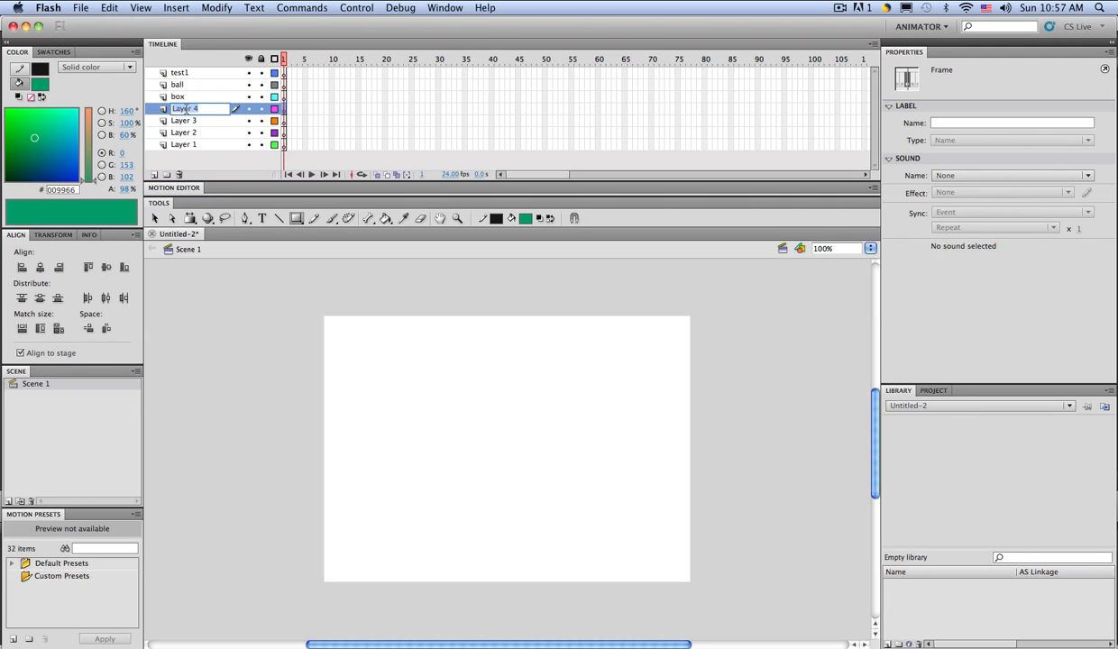
type("trian")
key("BackSpace")
Step: Finish naming Layer 4 'triangle', then select the test1 layer
type("ang")
left_click(200, 120)
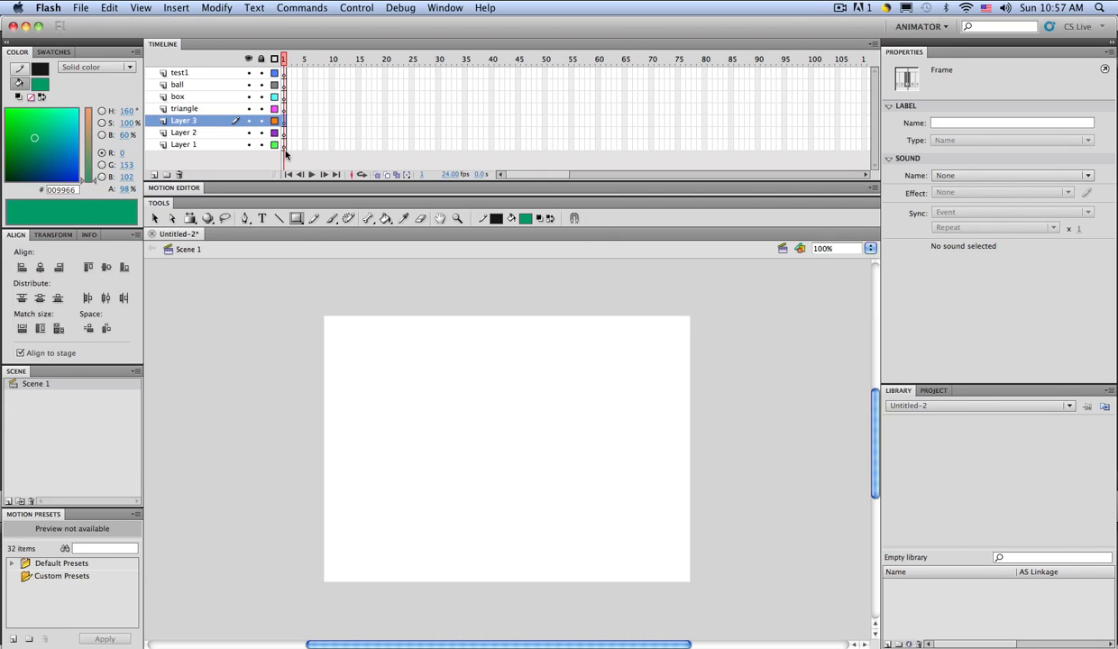
left_click(224, 74)
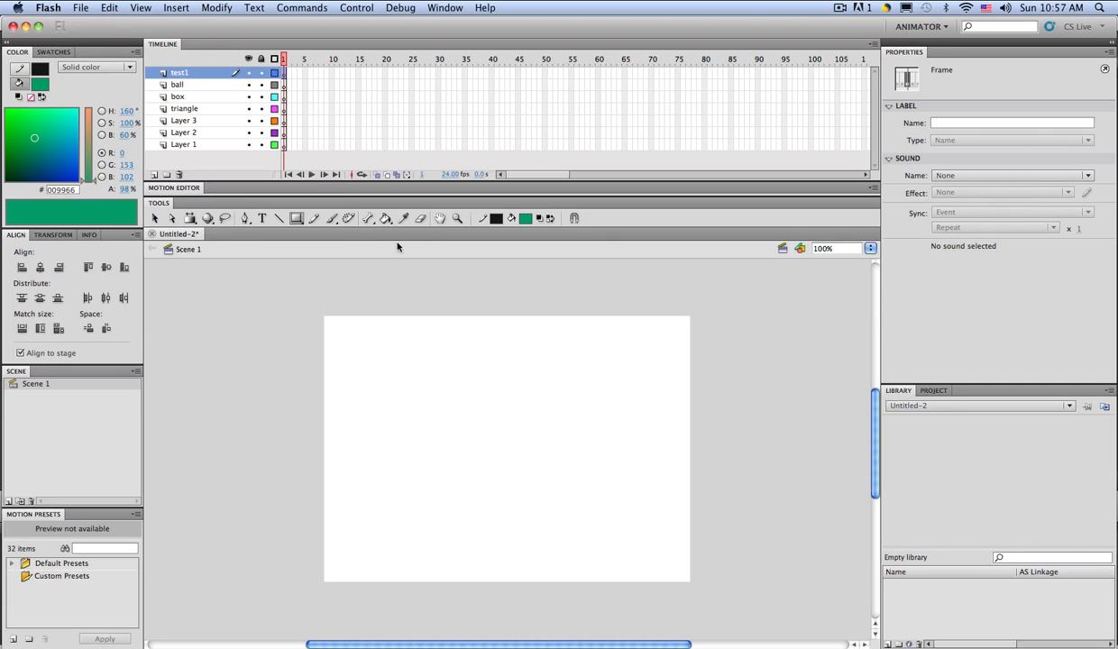
Step: Draw a pentagon at the stage's top-left corner with the PolyStar tool
left_click(296, 218)
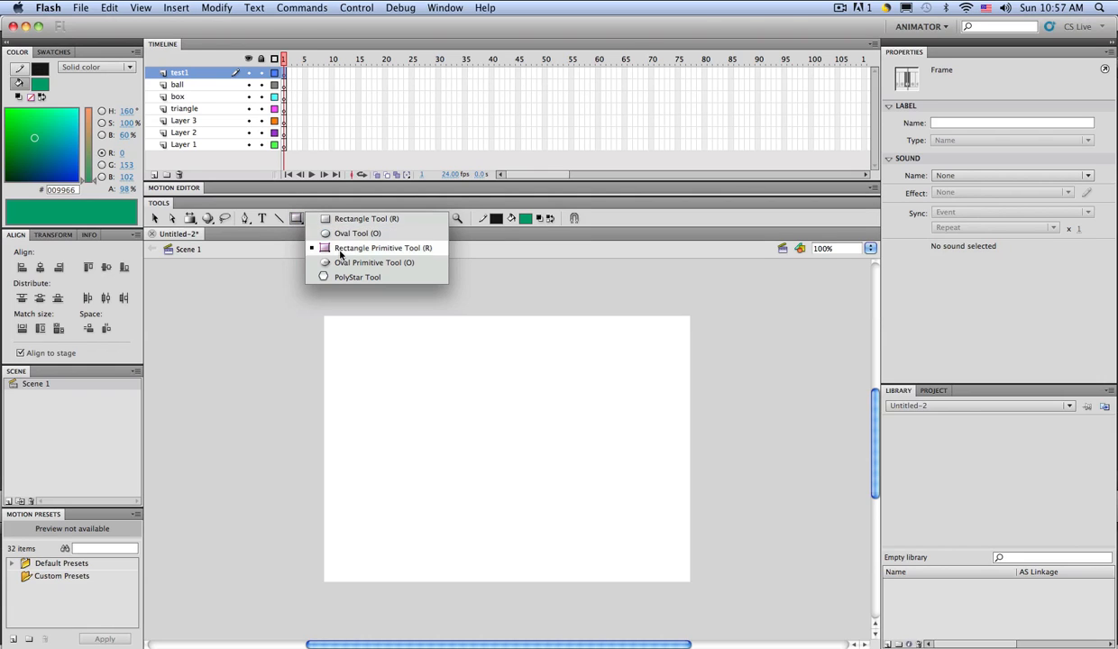
left_click(351, 277)
left_click_drag(348, 331, 365, 340)
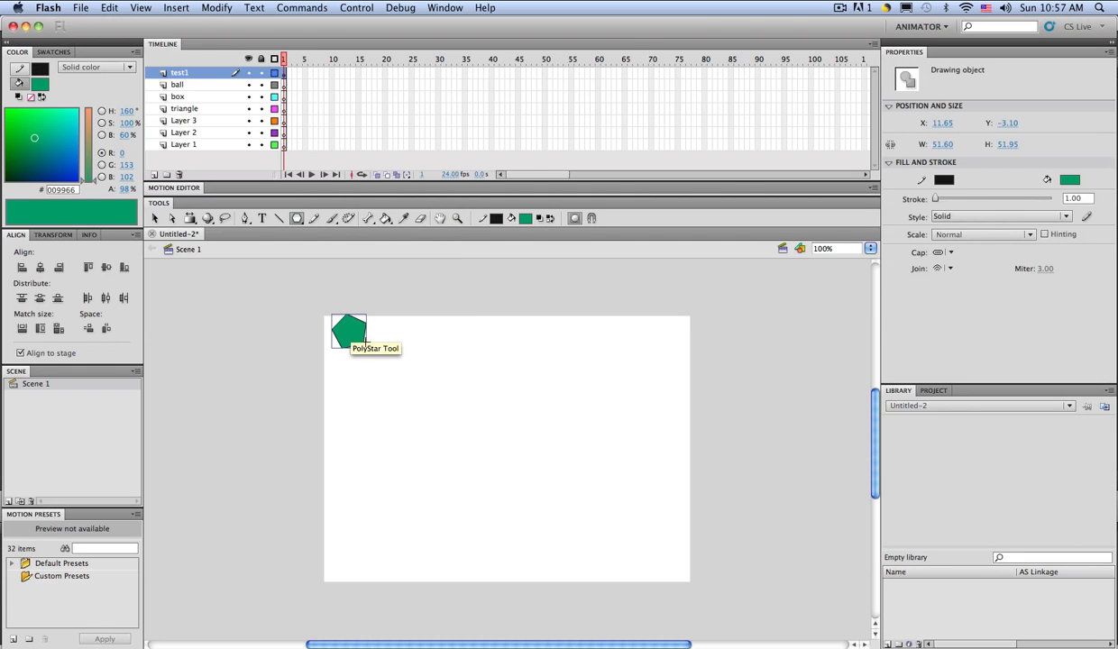
Step: Give the pentagon a #993366 magenta fill and a bright green 5.00-wide stroke
left_click(525, 219)
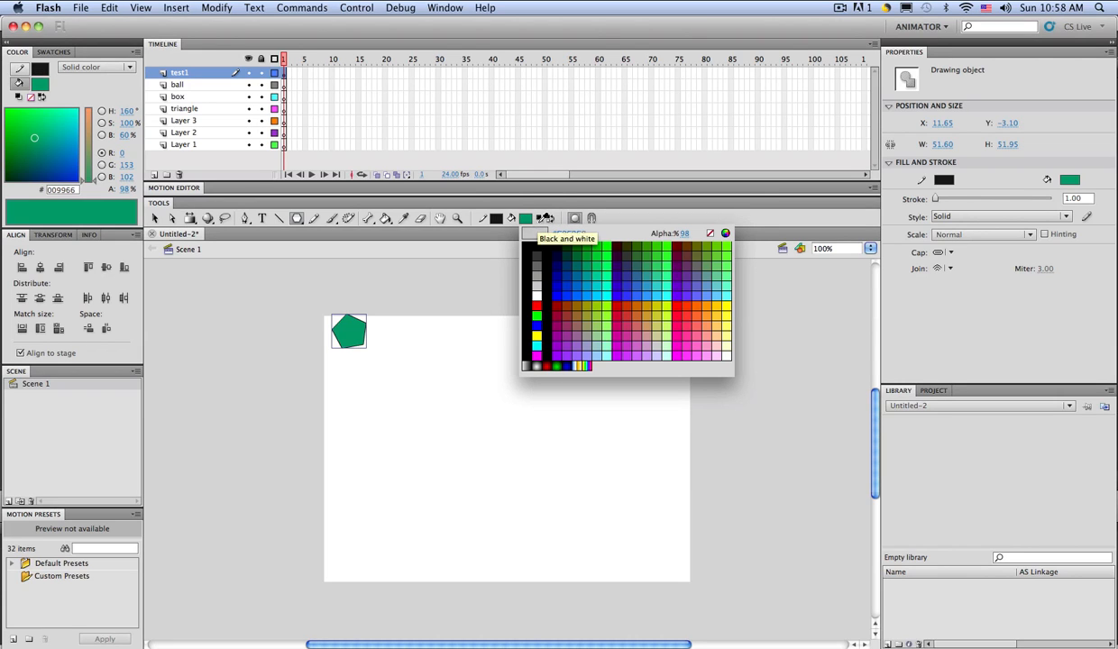
left_click(571, 315)
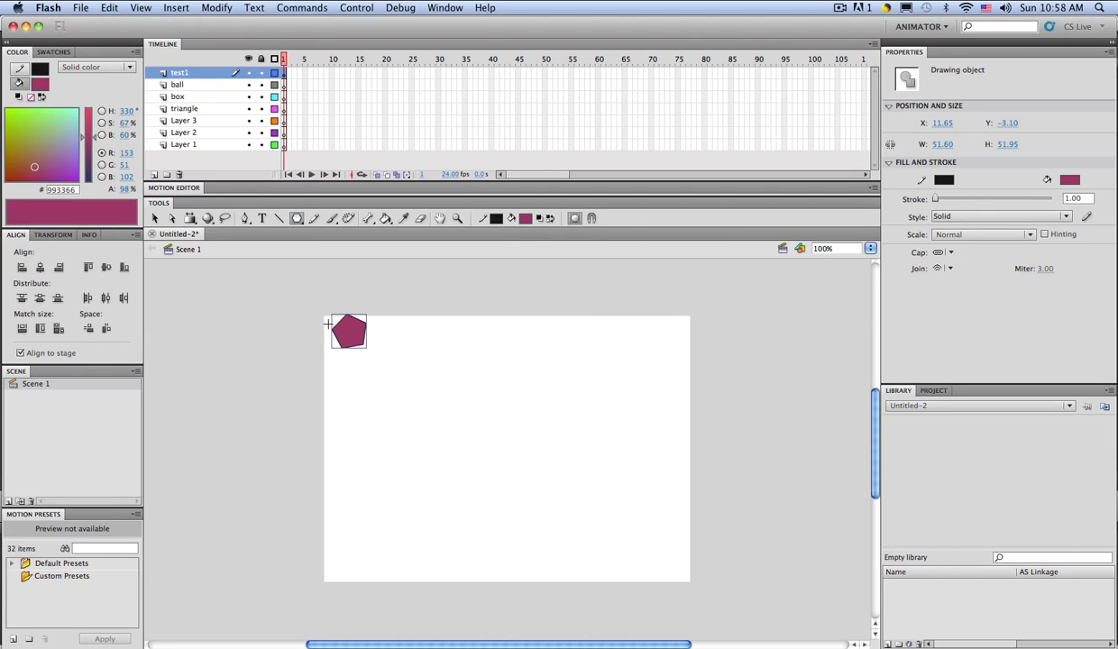
left_click(495, 220)
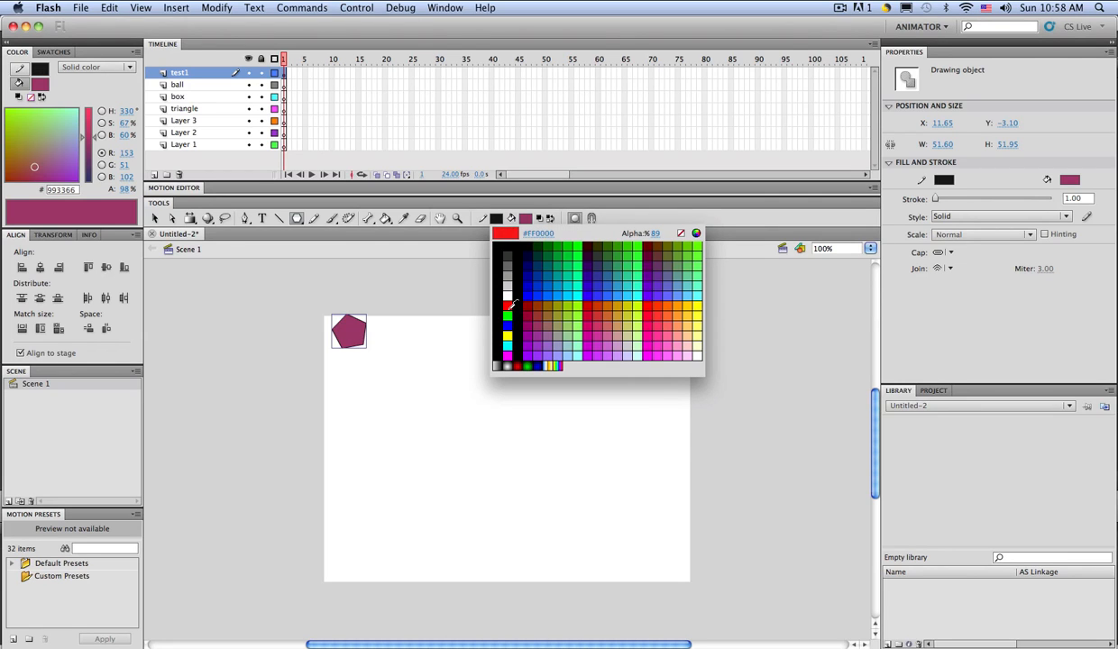
left_click(680, 243)
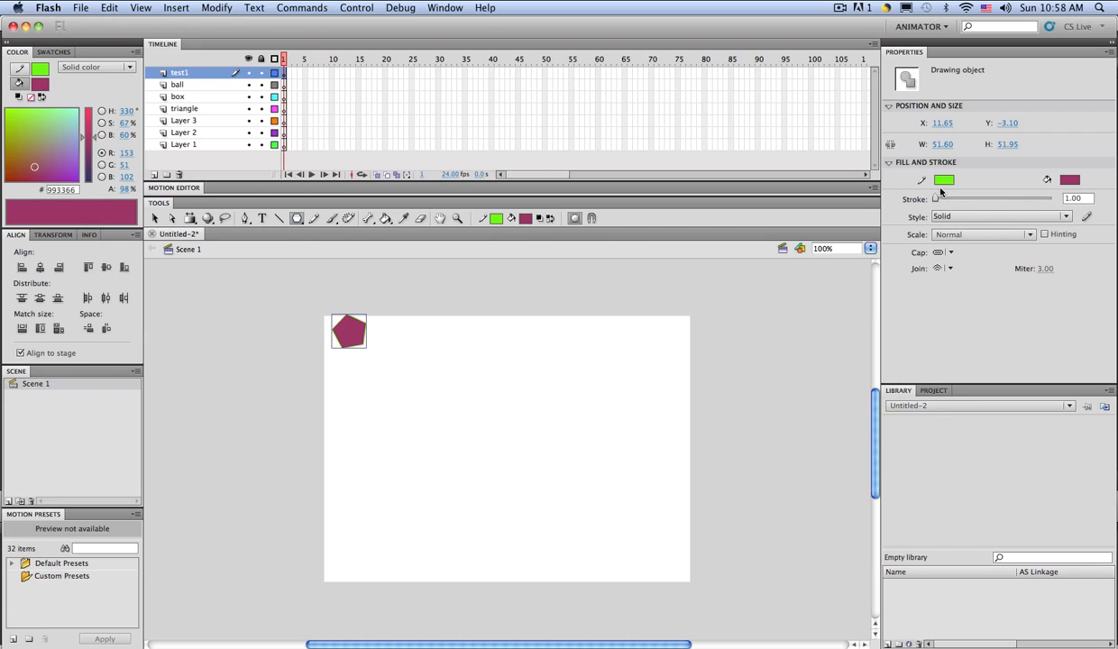
mouse_move(935, 201)
left_mouse_down()
mouse_move(956, 200)
mouse_move(909, 200)
mouse_move(939, 200)
left_mouse_up()
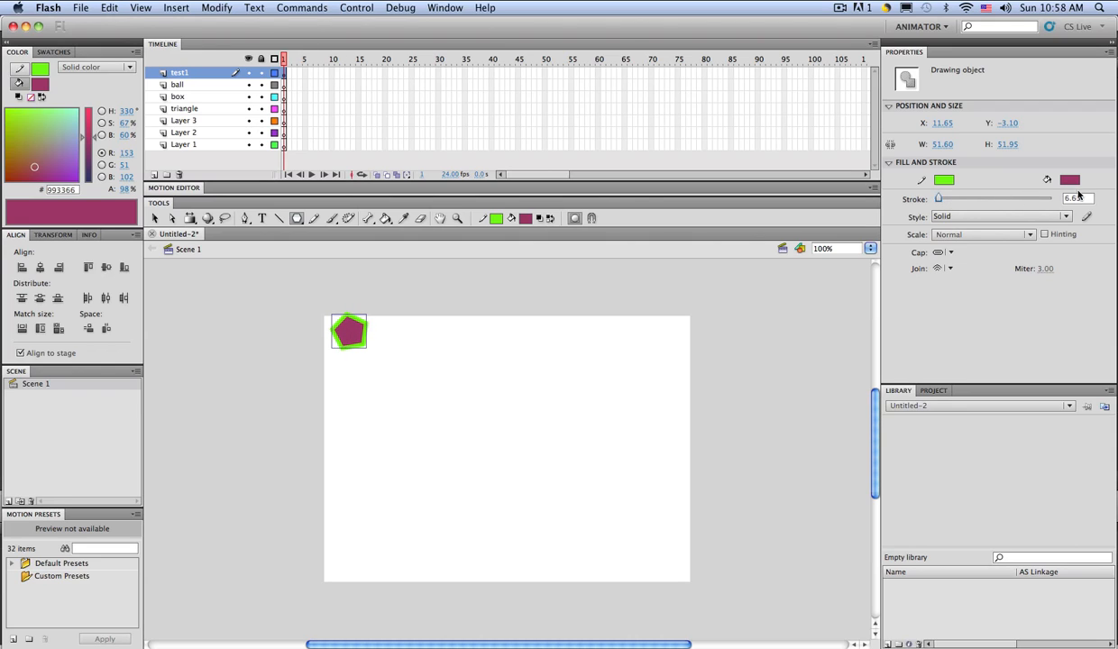
left_click_drag(1086, 199, 1068, 200)
type("5")
key("Return")
left_click(173, 218)
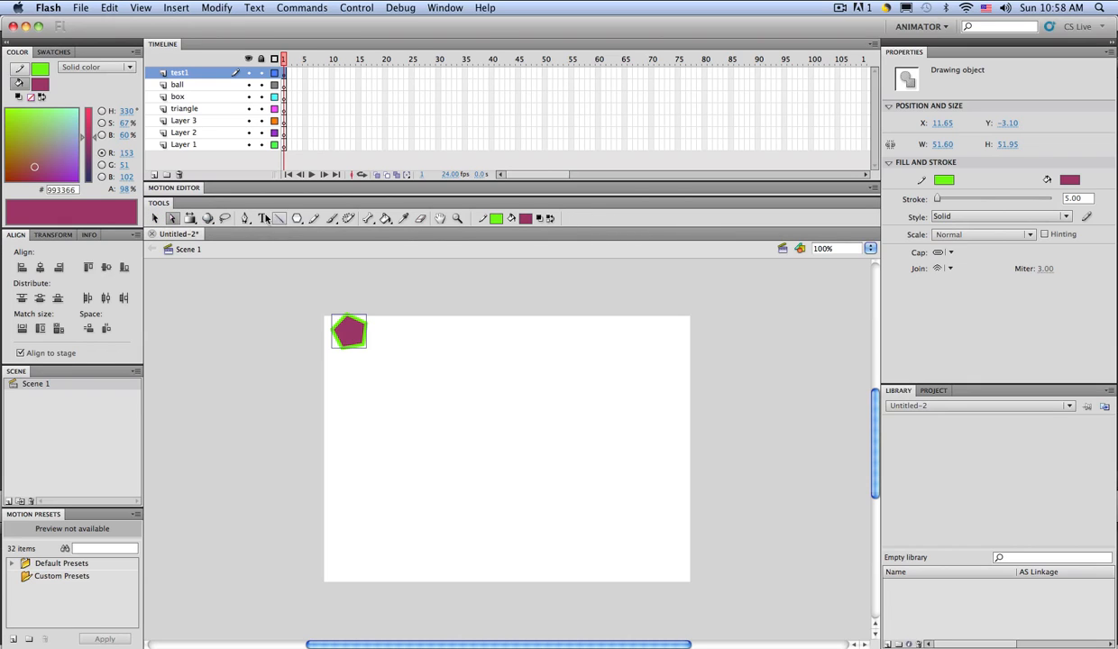
left_click(189, 218)
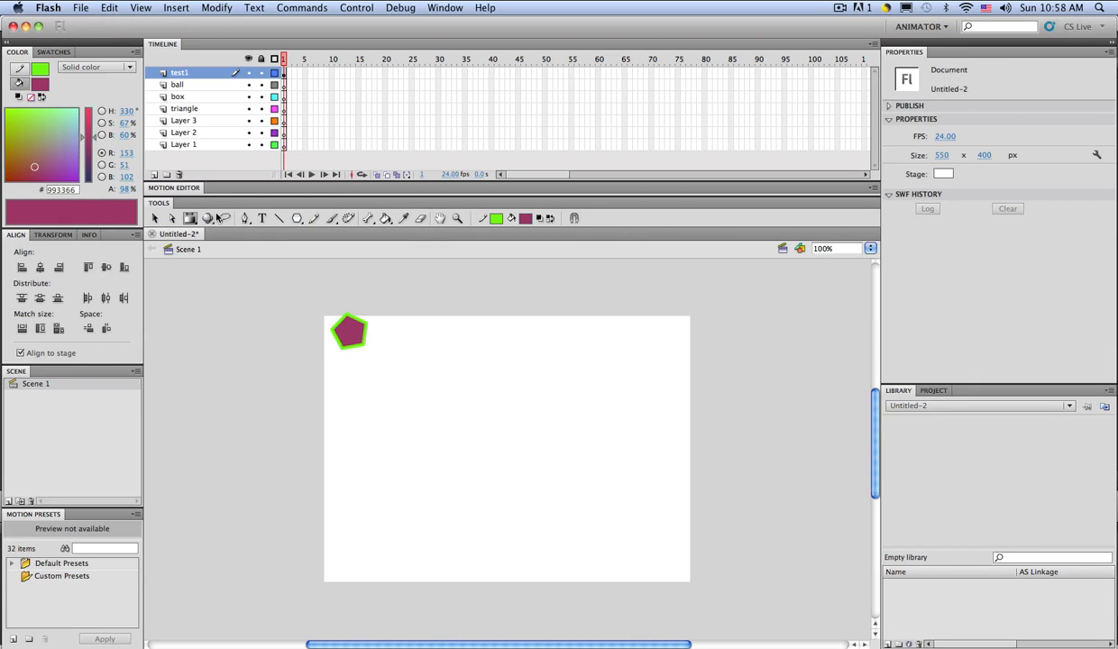
left_click(191, 219)
left_click(194, 221)
left_click(386, 218)
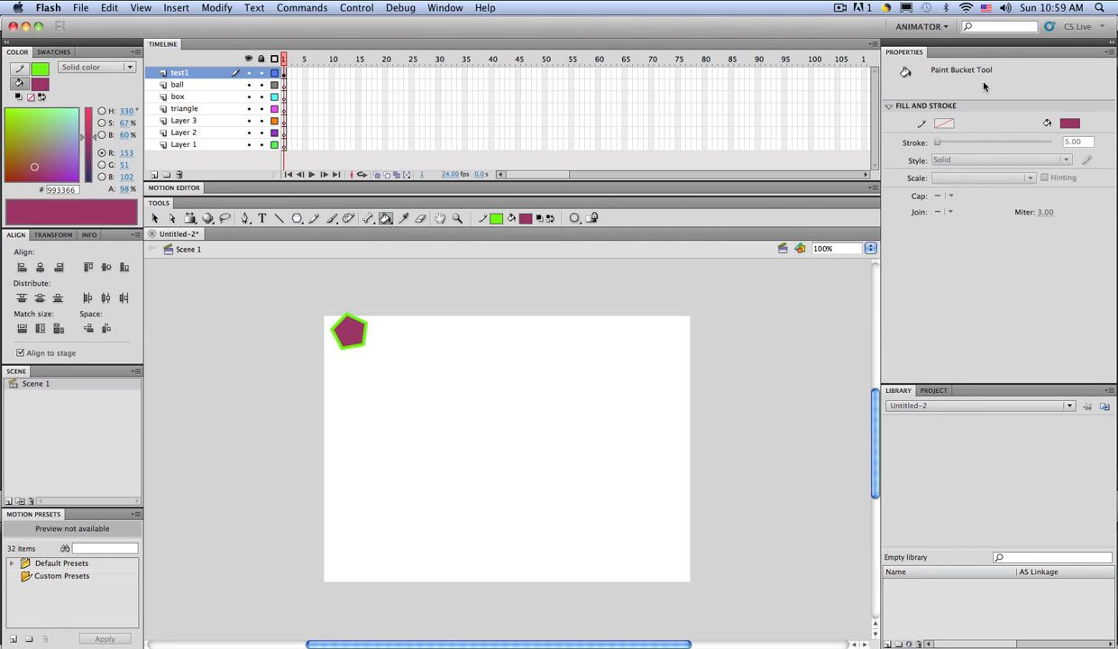
left_click(363, 218)
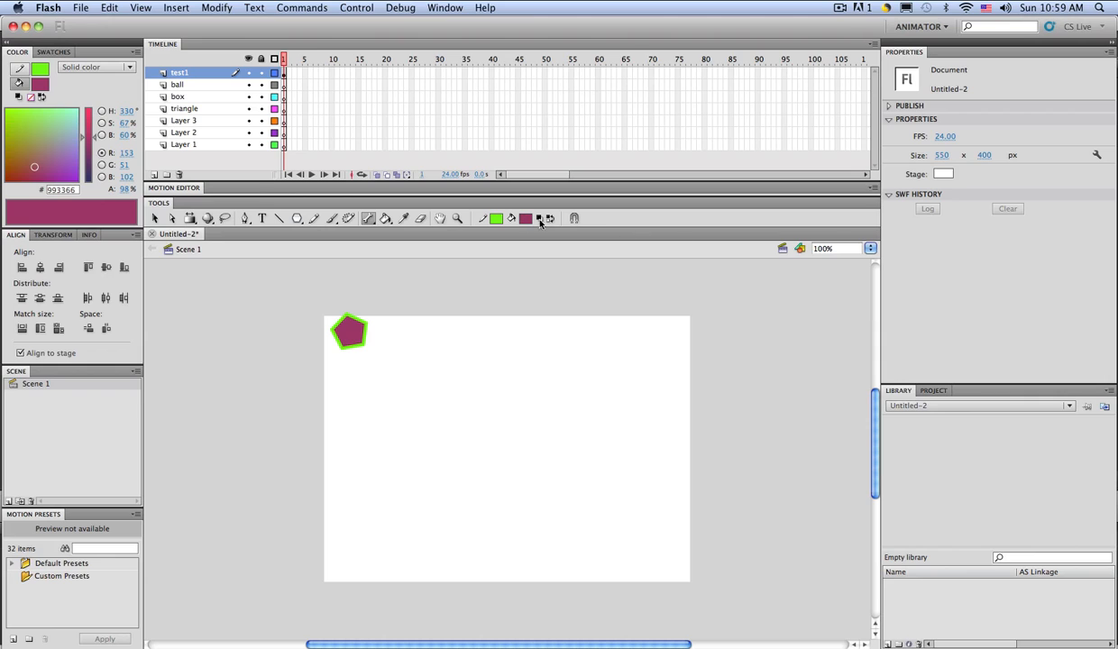
left_click(348, 219)
left_click(331, 218)
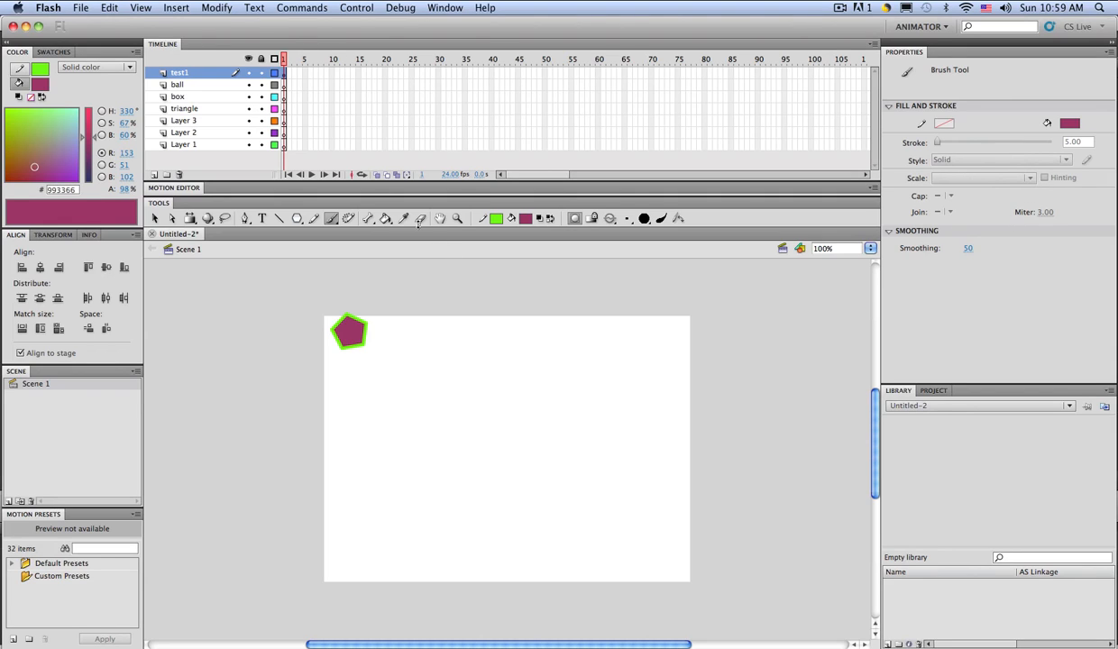
Step: On the ball layer, draw a 77×77 #3399FF blue circle left of the stage centre
left_click(285, 84)
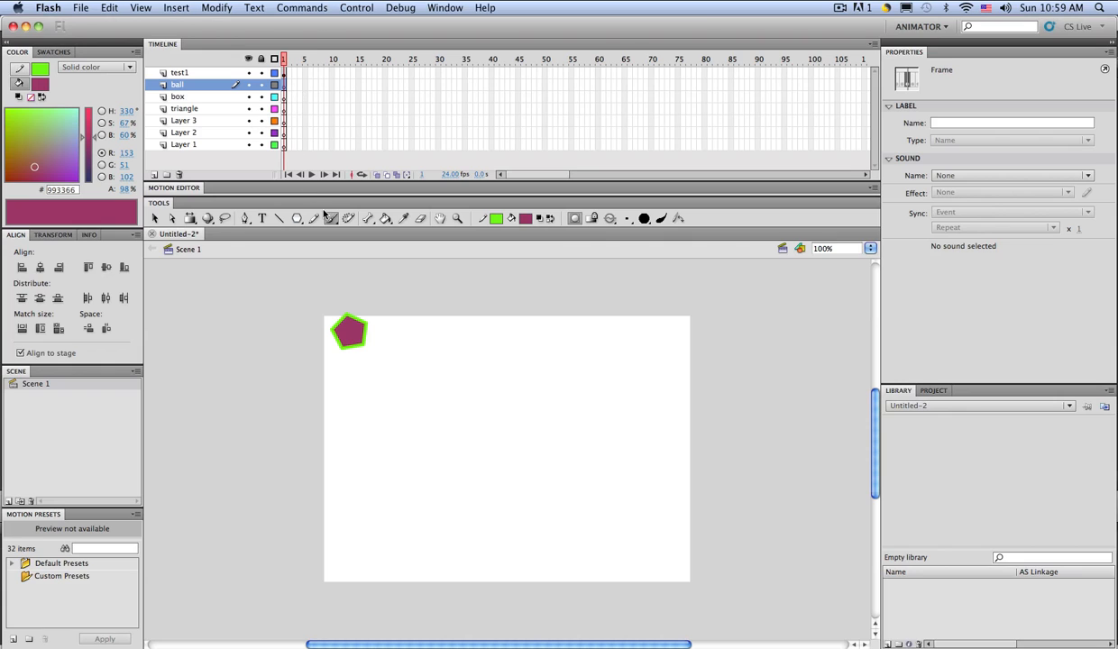
left_click_drag(297, 224, 332, 237)
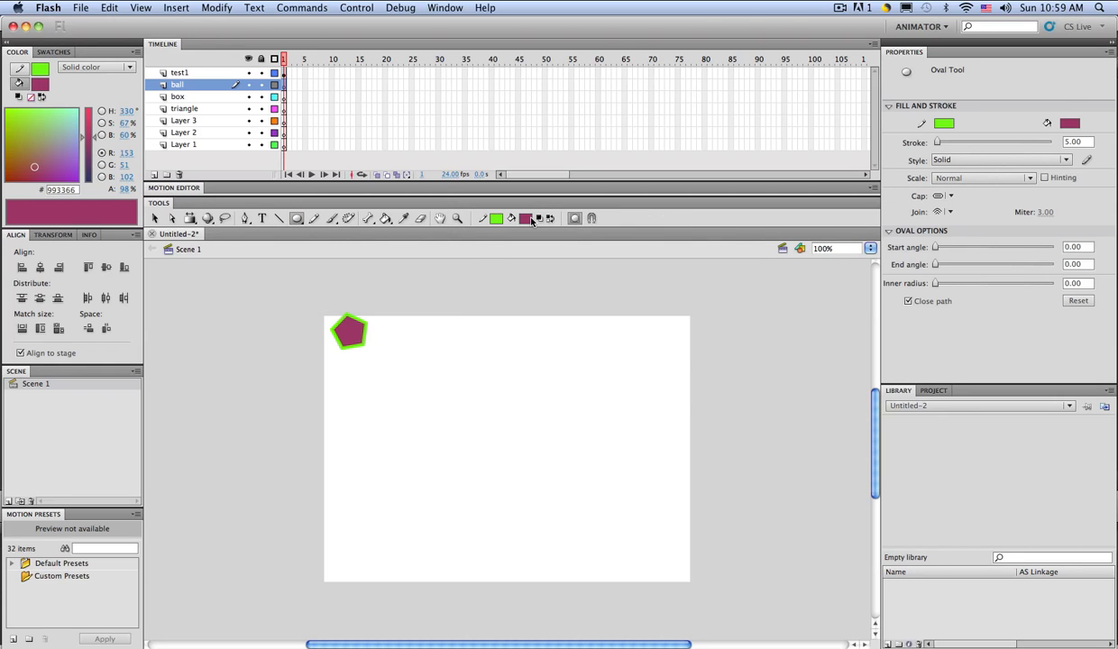
left_click(526, 218)
left_click(633, 287)
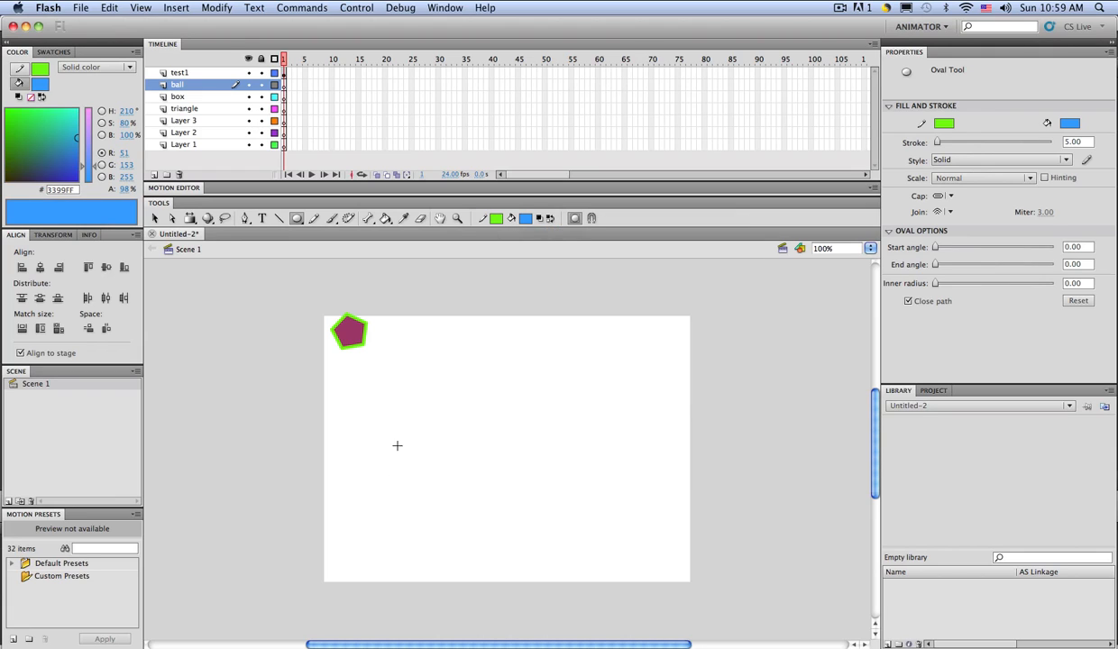
left_click_drag(390, 391, 443, 441)
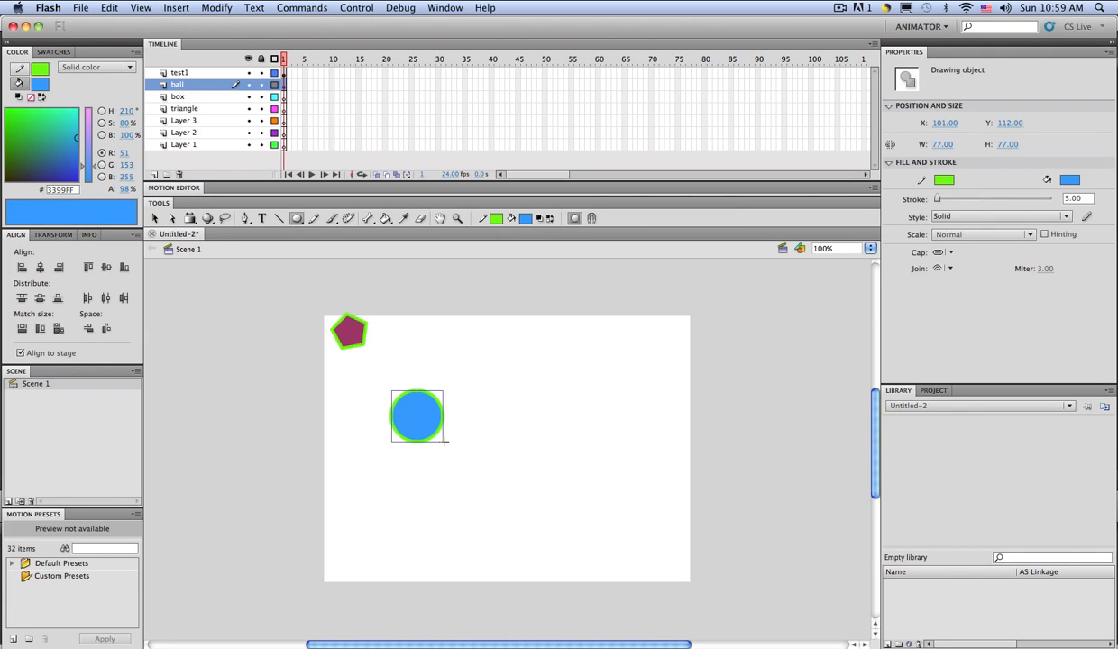
left_click(281, 98)
left_click_drag(298, 221, 326, 248)
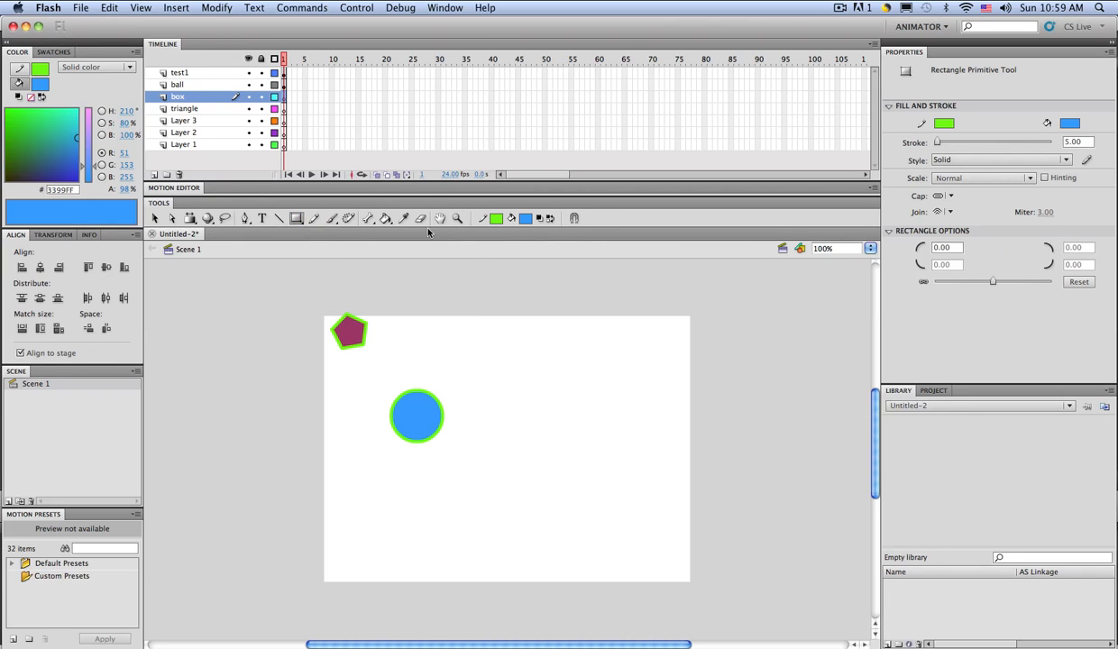
Step: Draw a #CC33CC magenta rectangle below the circle on the box layer
left_click(527, 219)
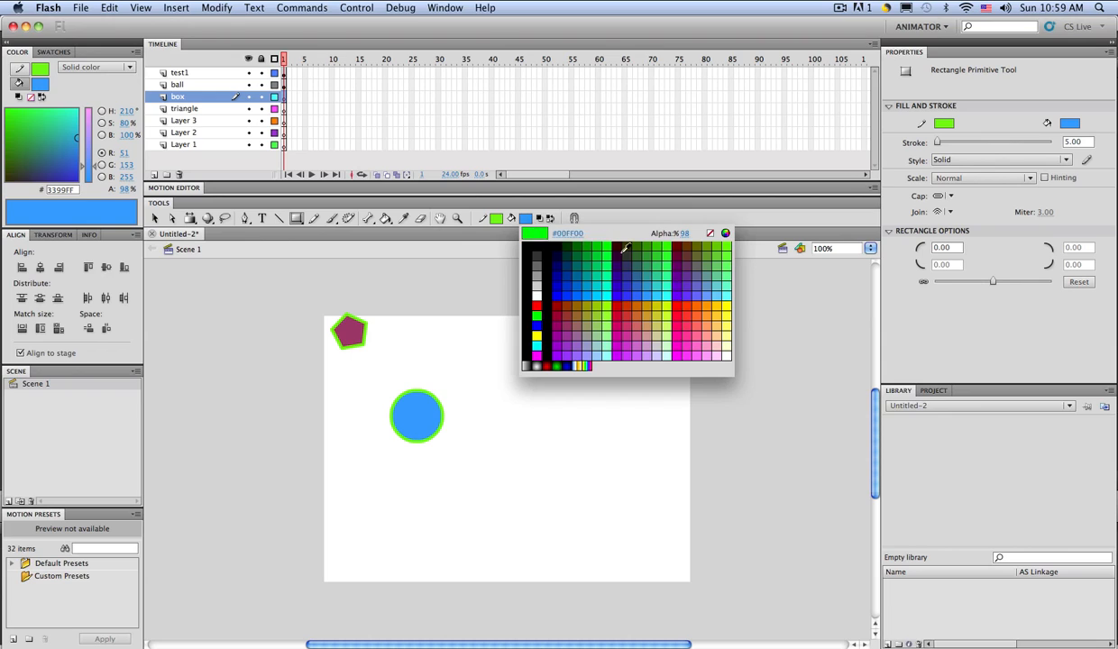
left_click(611, 334)
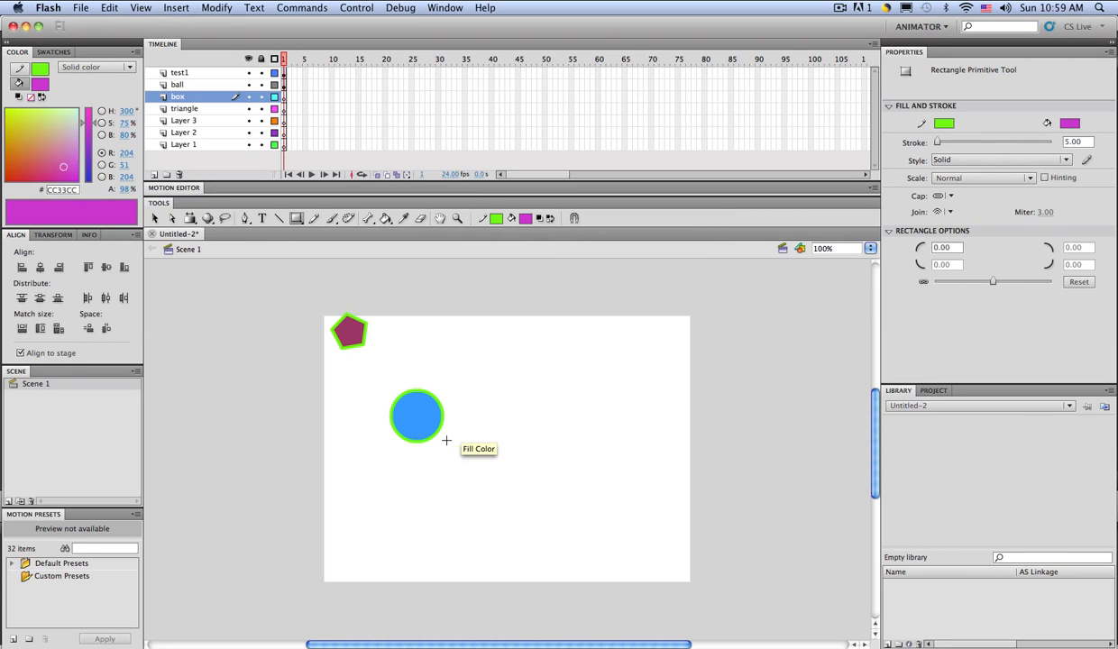
left_click_drag(370, 483, 421, 507)
left_click(191, 109)
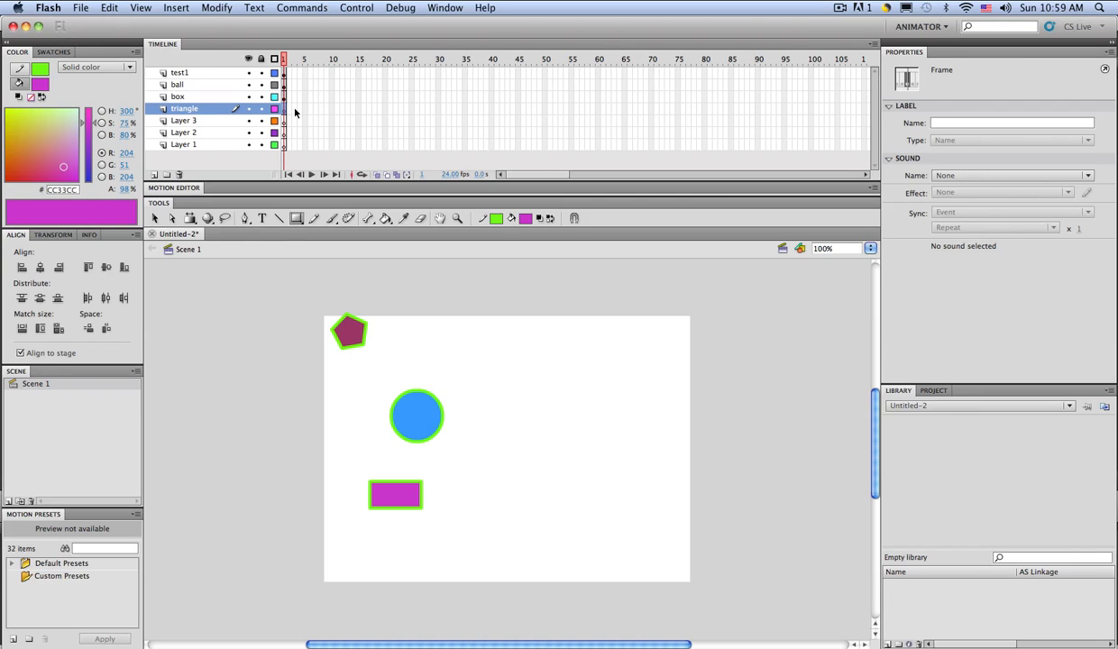
Step: Draw a closed three-point triangle outline below the rectangle with the Pen tool
left_click(298, 219)
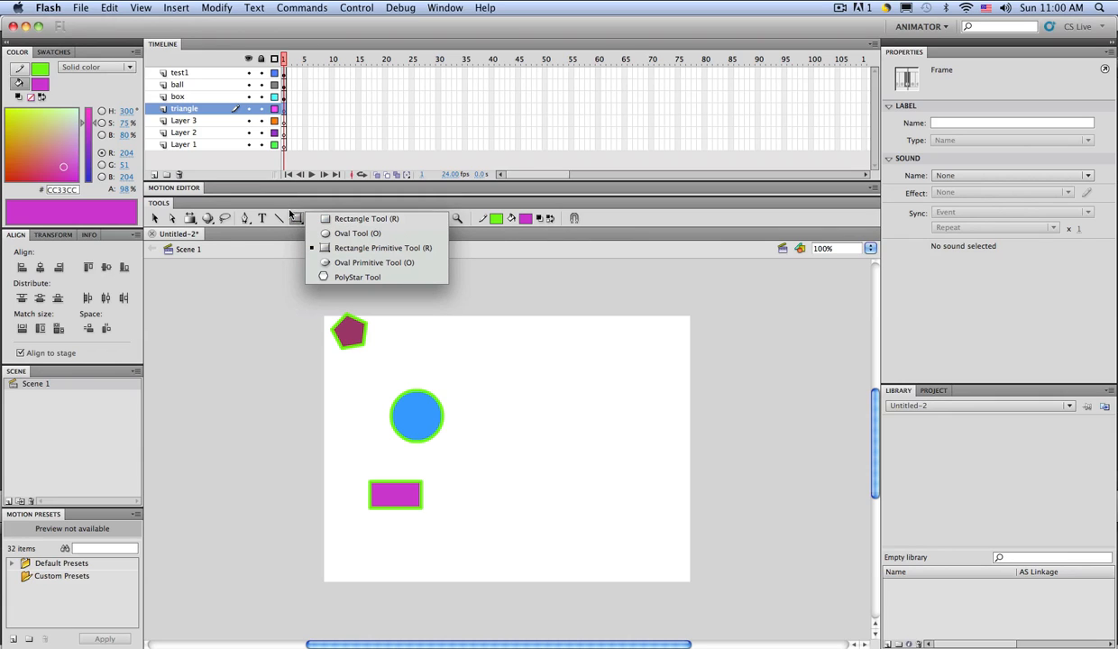
left_click(274, 243)
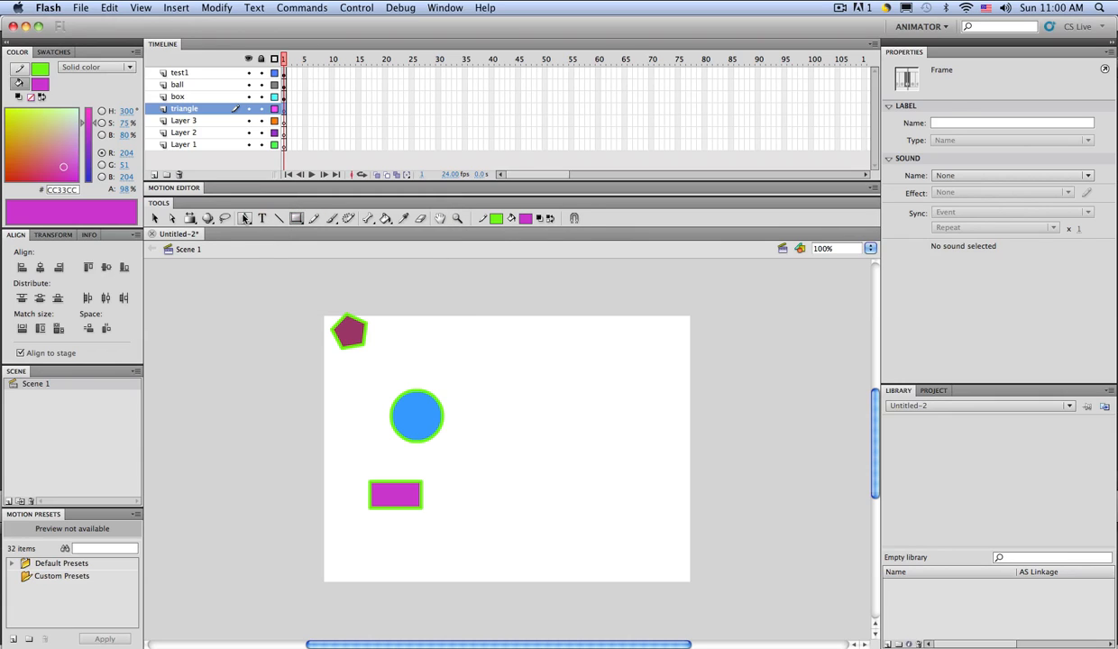
left_click(244, 218)
left_click(389, 533)
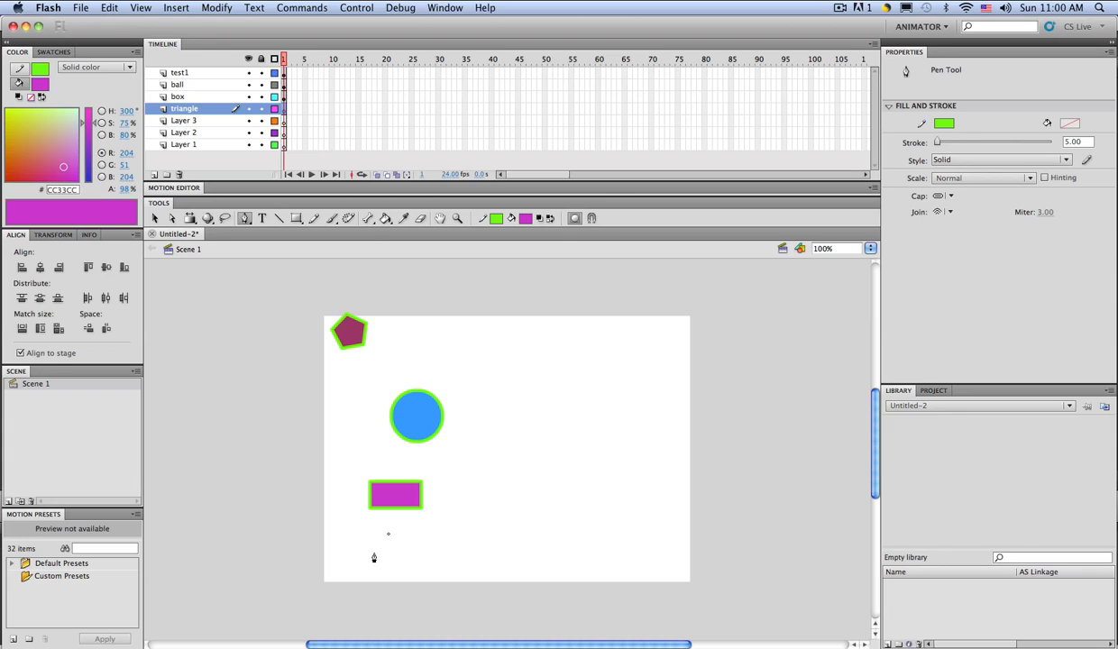
left_click(367, 558)
left_click(399, 559)
left_click(388, 533)
Step: Fill the triangle with magenta using the Paint Bucket tool
left_click(155, 219)
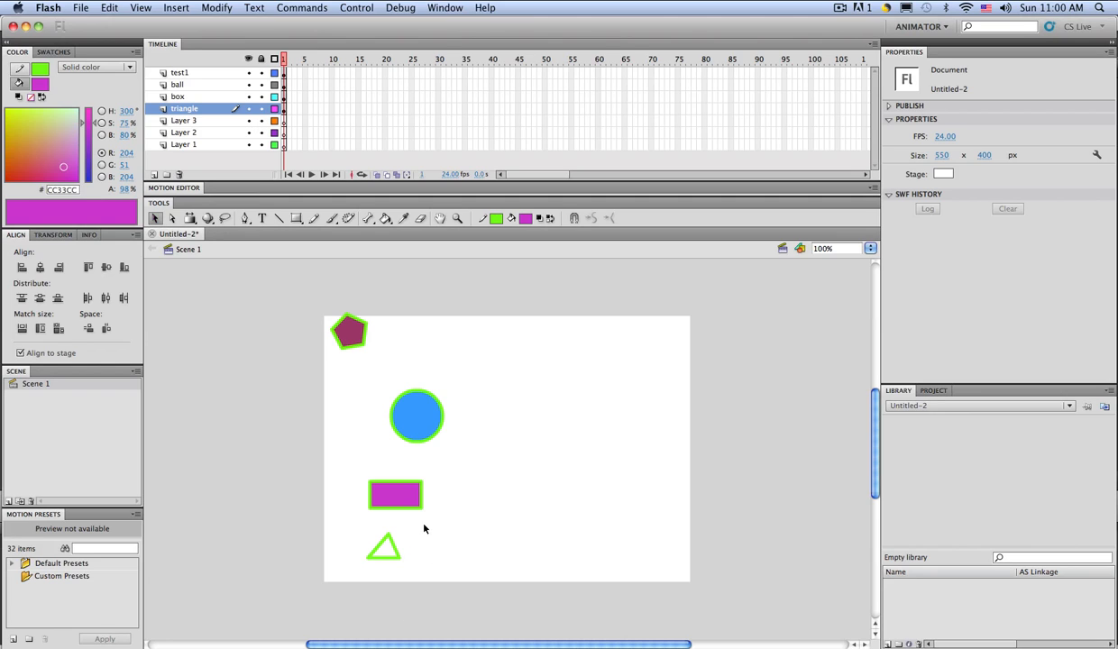
left_click_drag(413, 507, 361, 566)
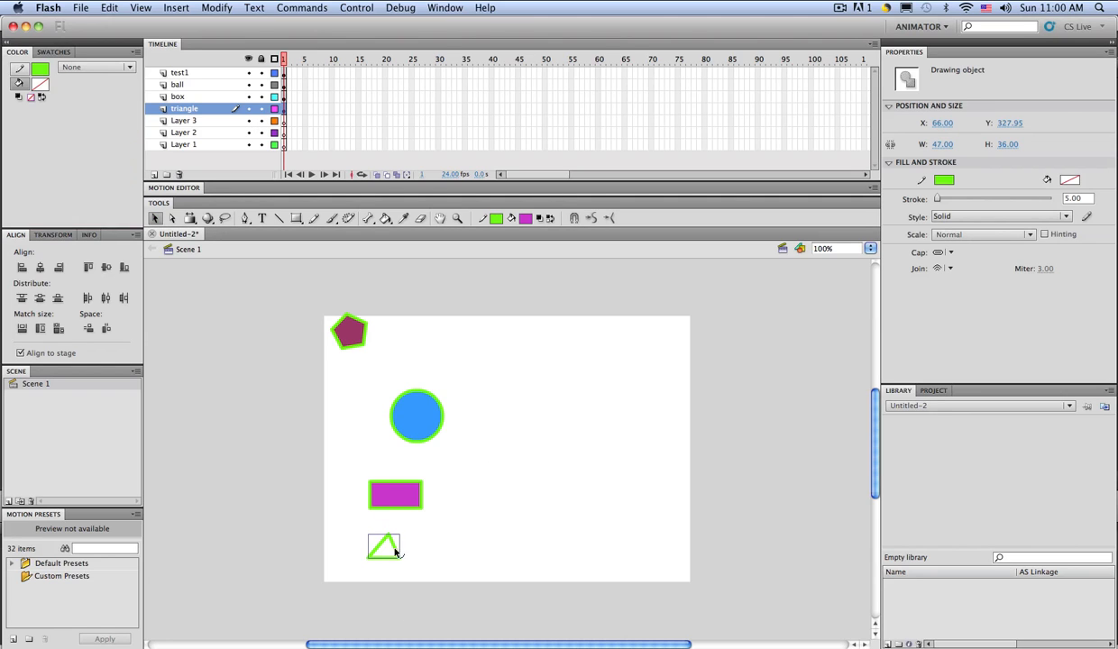
left_click(443, 584)
left_click(385, 219)
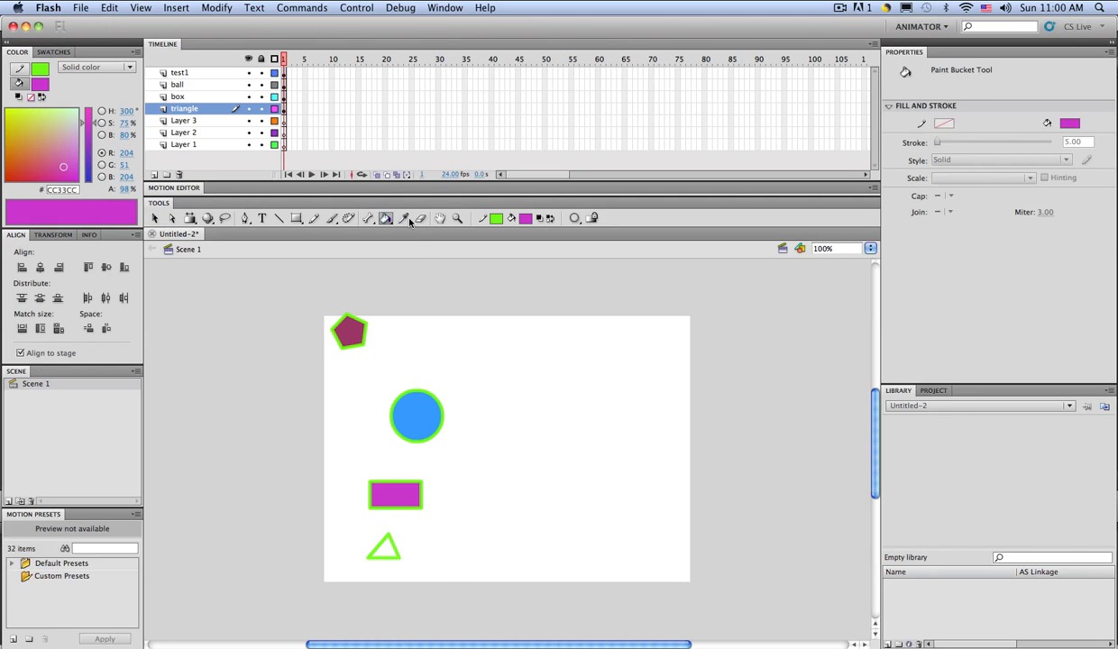
left_click(379, 548)
left_click(153, 218)
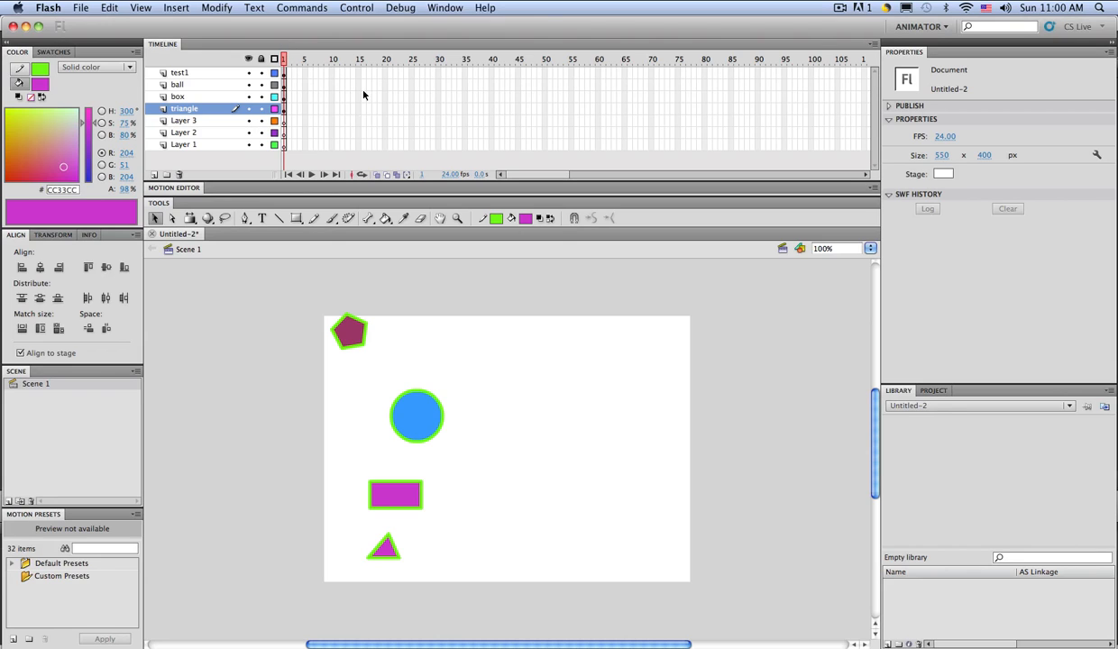
Step: Delete Layer 3, Layer 2 and Layer 1 from the timeline
left_click(184, 121)
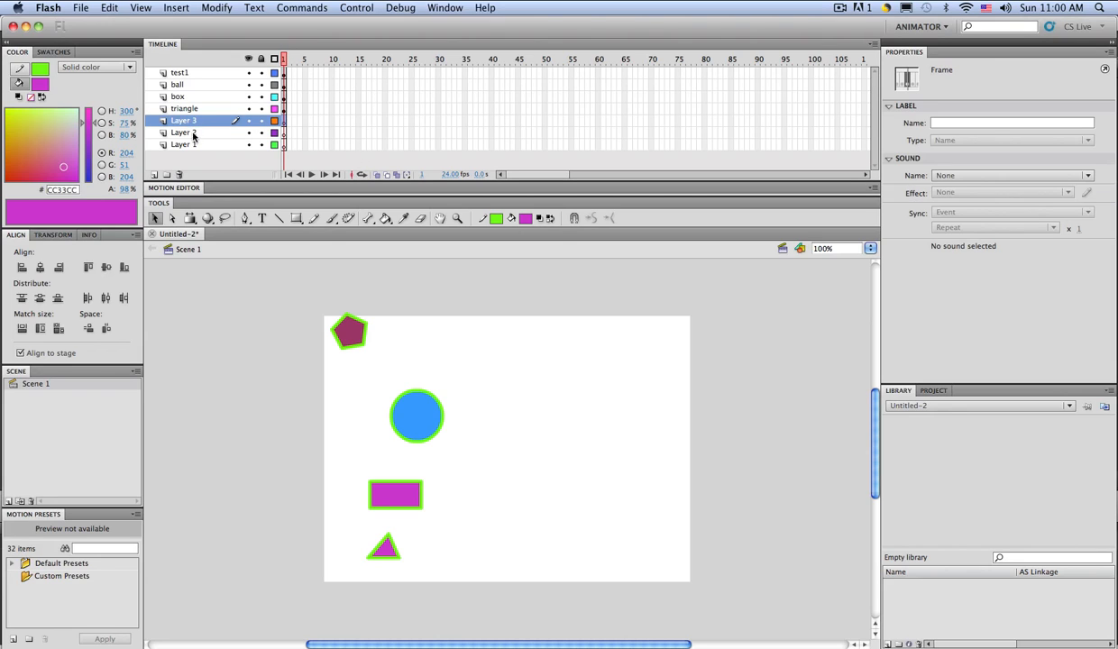
left_click(193, 133)
left_click(194, 145)
left_click(194, 121)
left_click(179, 175)
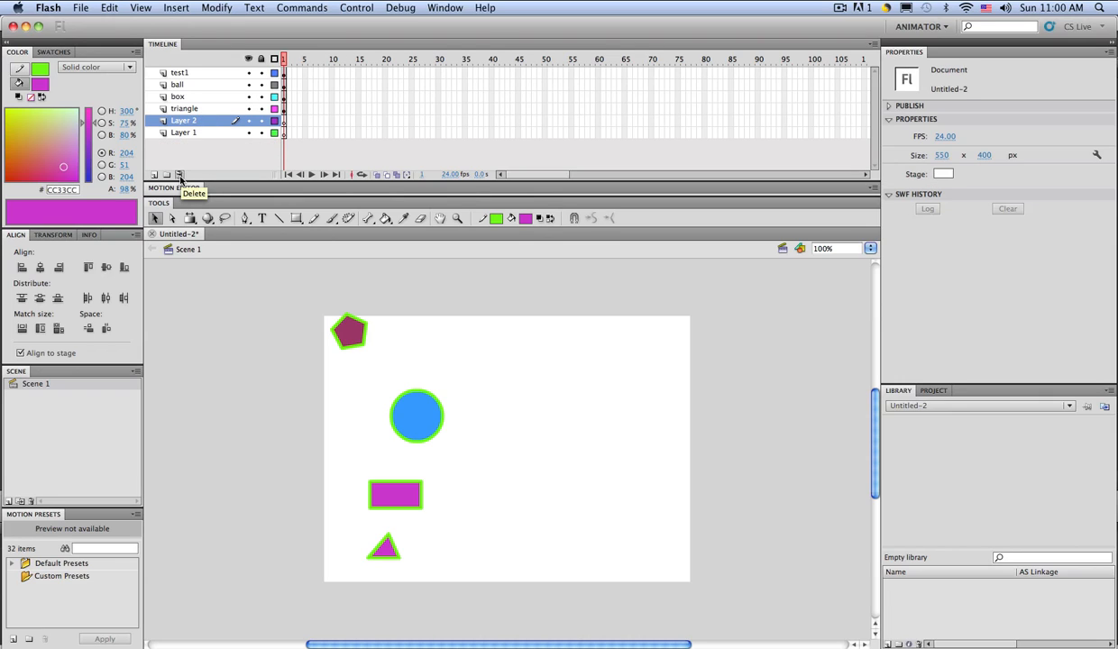
left_click(179, 175)
left_click(180, 175)
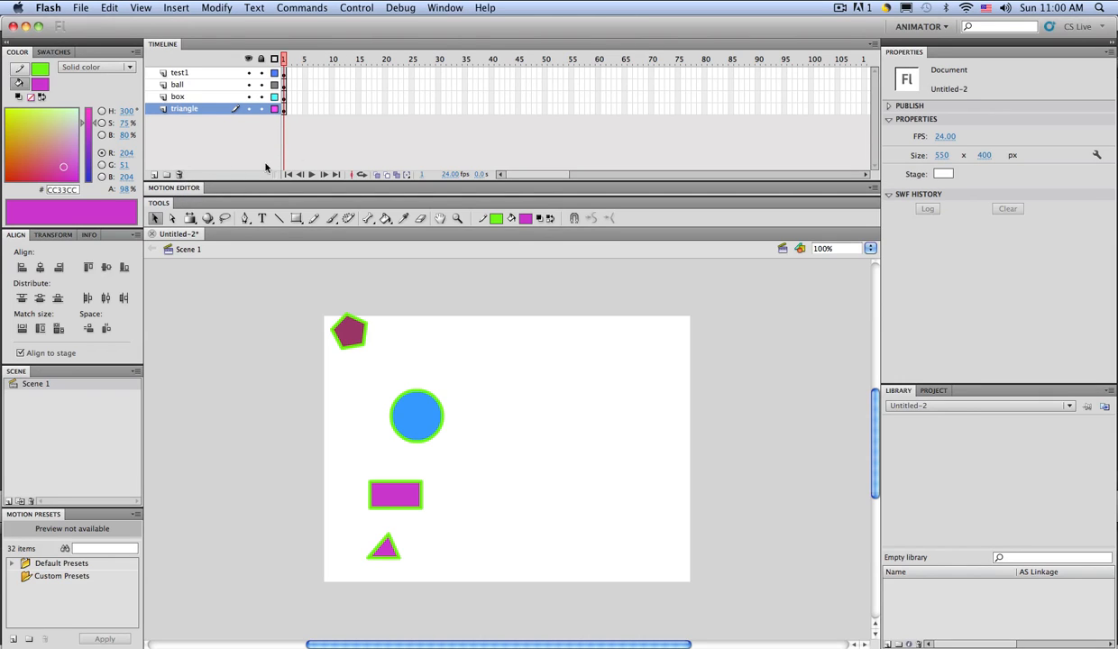
Step: Create layer folder 'Folder 1' and move the box and triangle layers into it
left_click(166, 175)
mouse_move(179, 126)
left_mouse_down()
mouse_move(186, 100)
mouse_move(189, 119)
left_mouse_up()
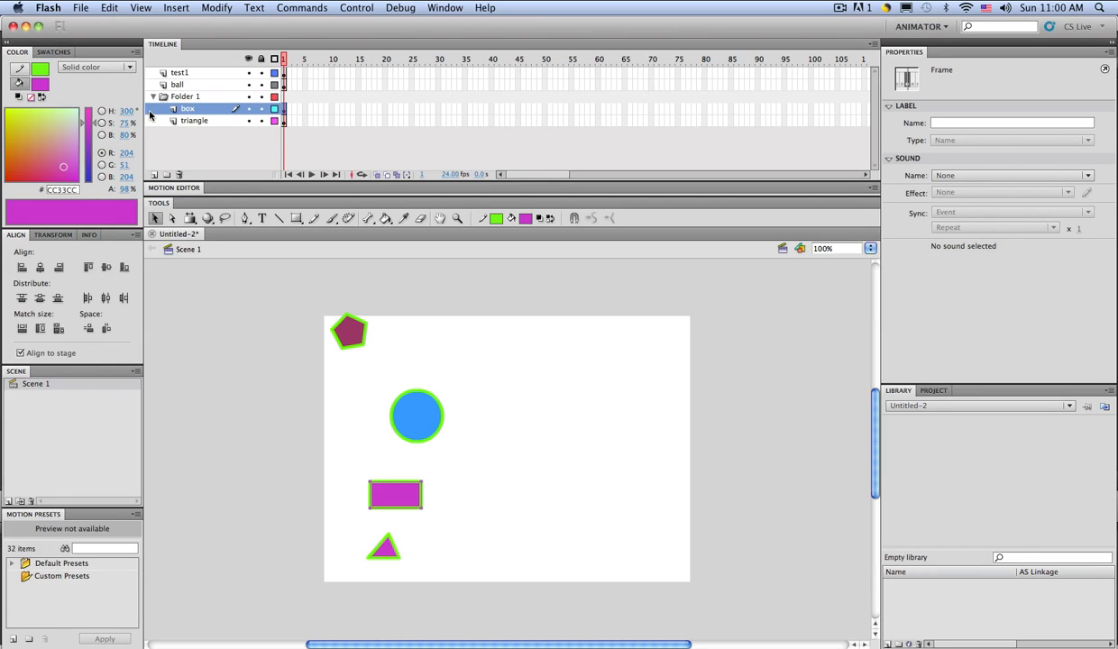
left_click(152, 96)
left_click(152, 96)
left_click(152, 96)
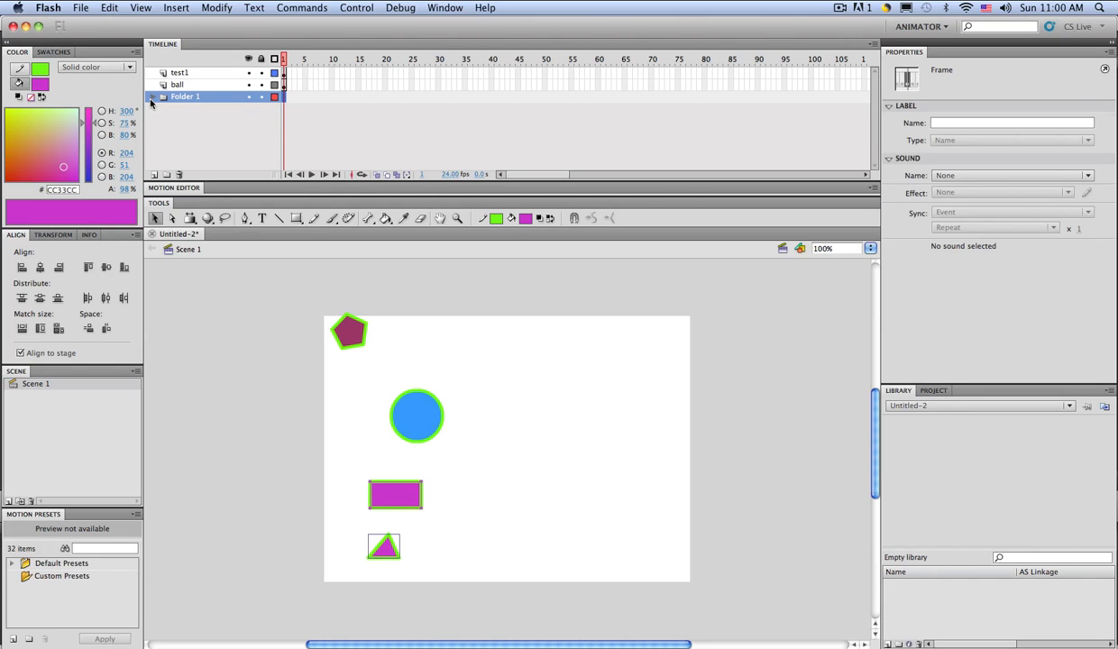
left_click(151, 96)
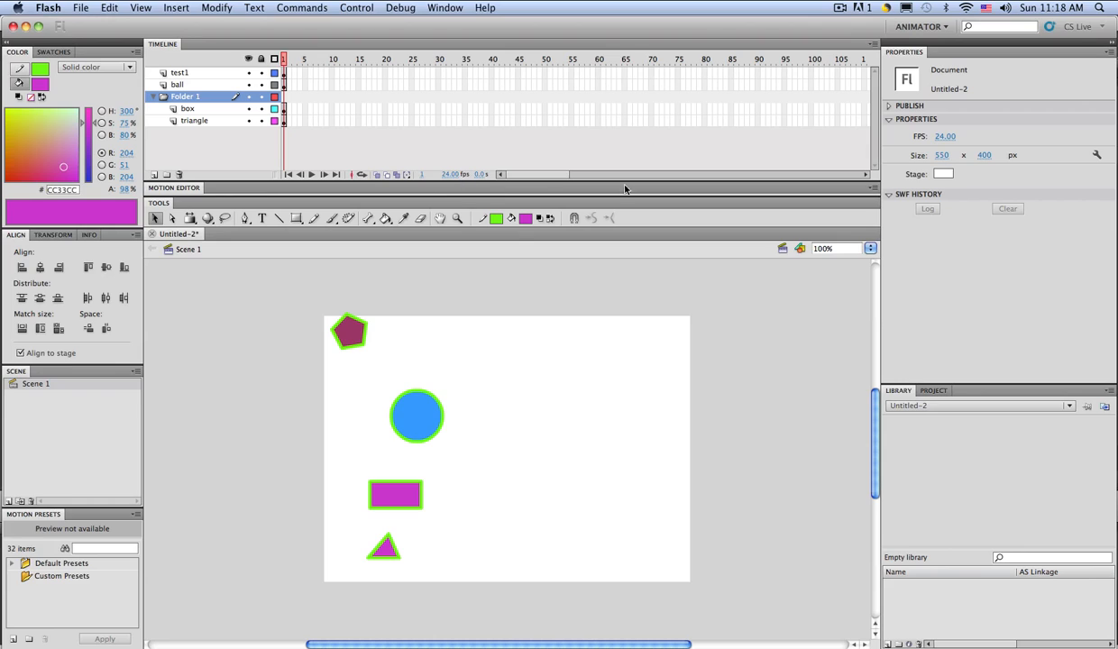
Step: Change the document frame rate from 24 to 12 fps
left_click(943, 136)
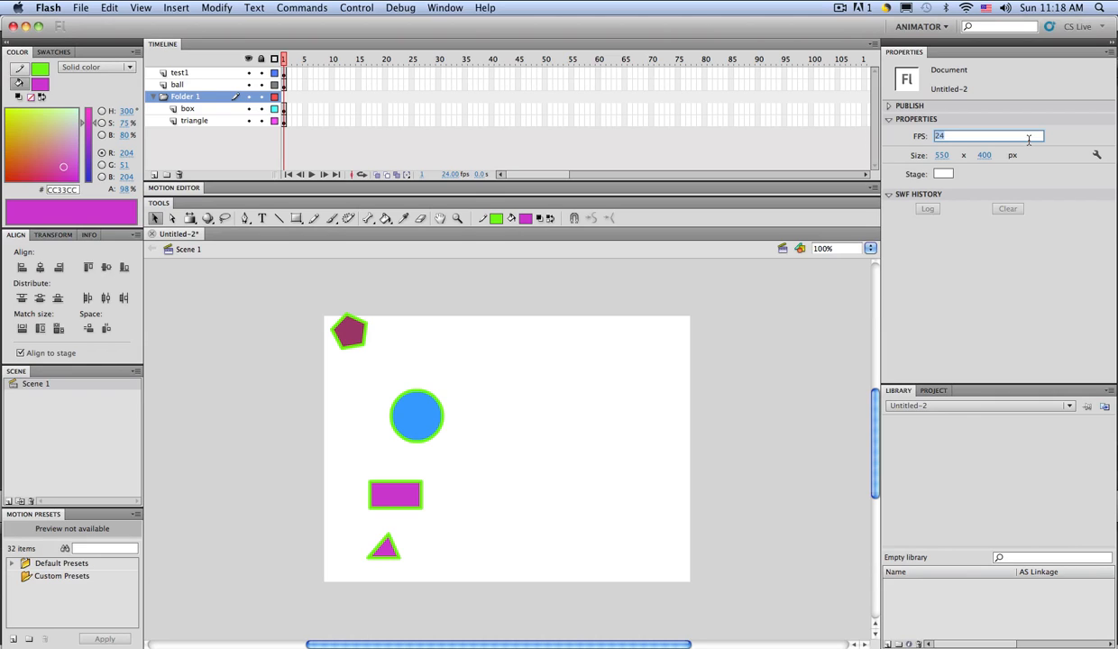
type("12")
key("Return")
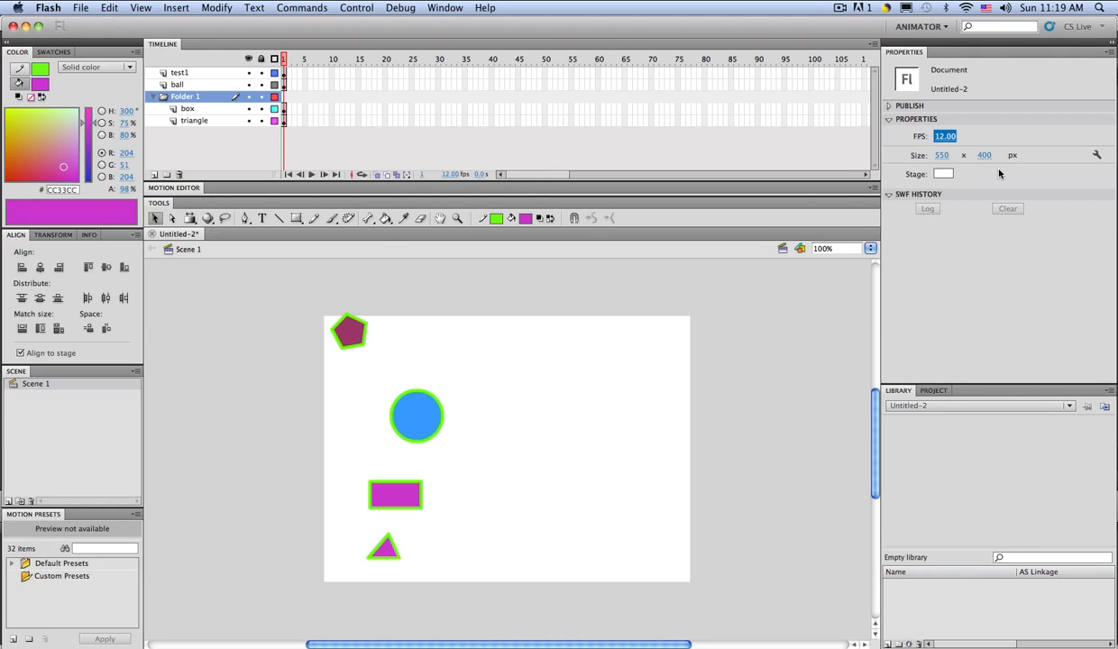
Step: Set the Stage colour in Properties to orange-gold #CC9900
left_click(942, 174)
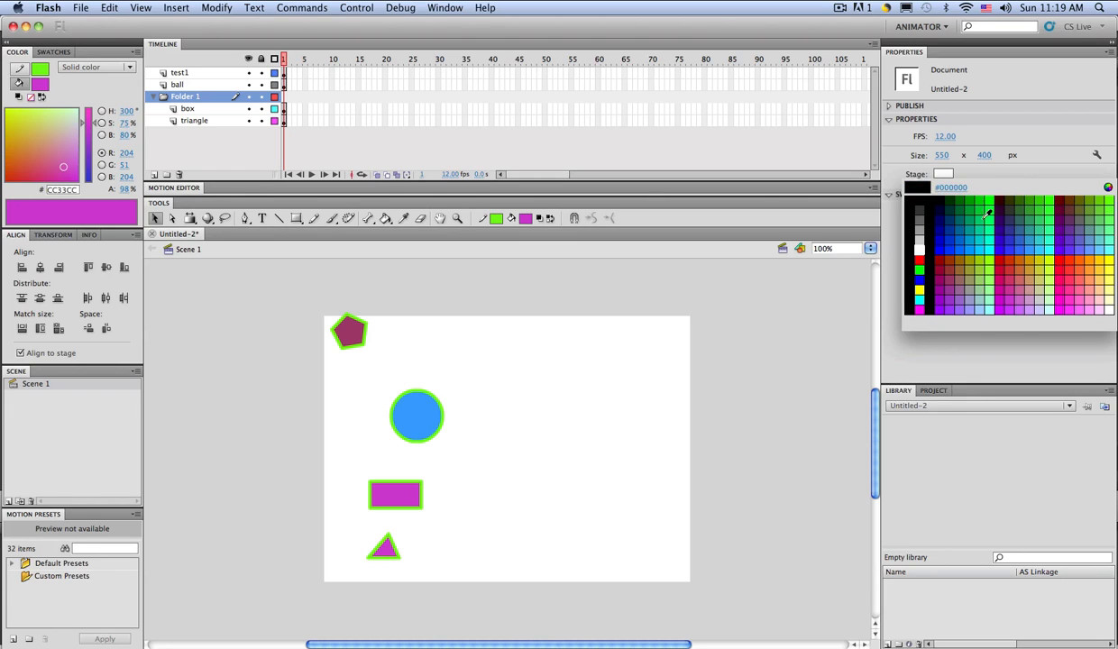
left_click(1038, 259)
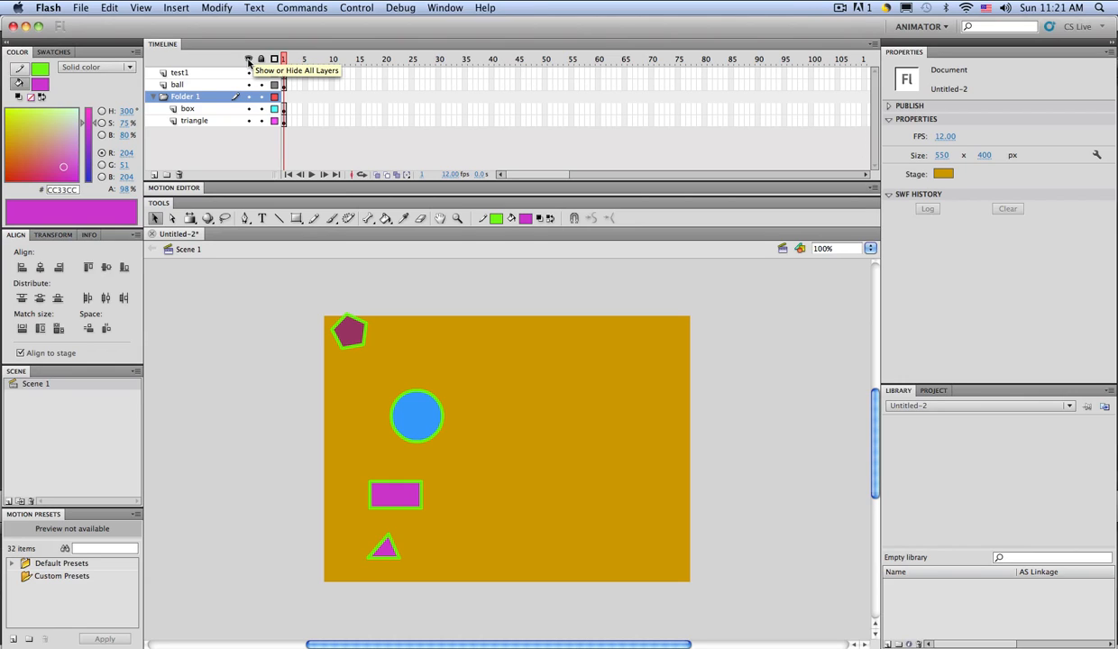
left_click(249, 62)
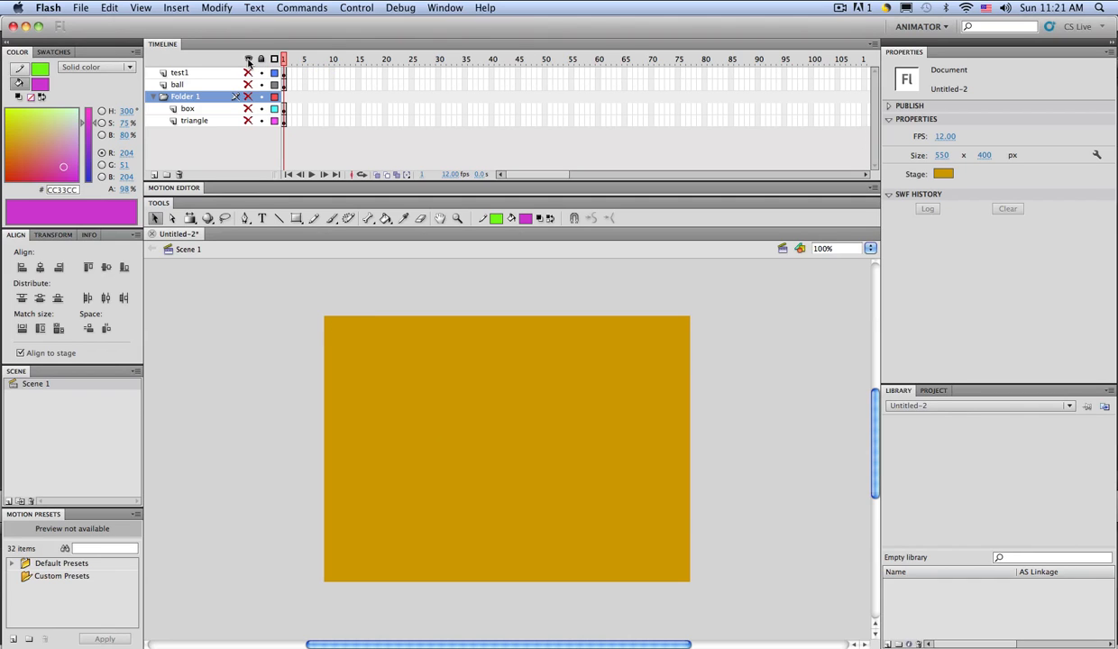
left_click(249, 62)
left_click(249, 61)
left_click(249, 61)
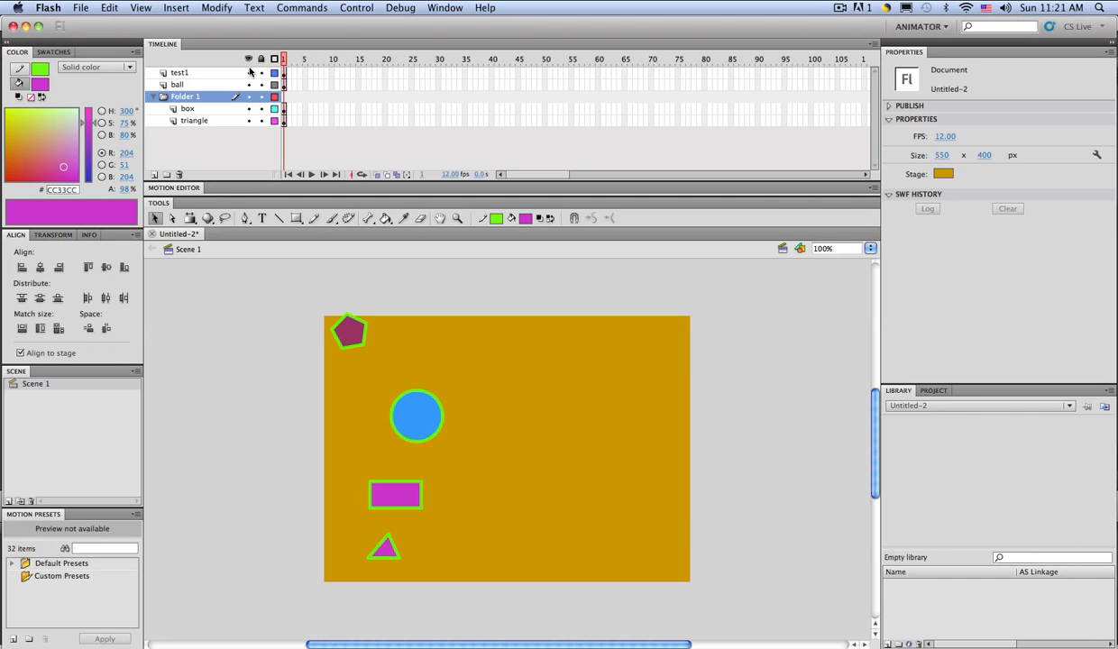
left_click(248, 72)
right_click(249, 81)
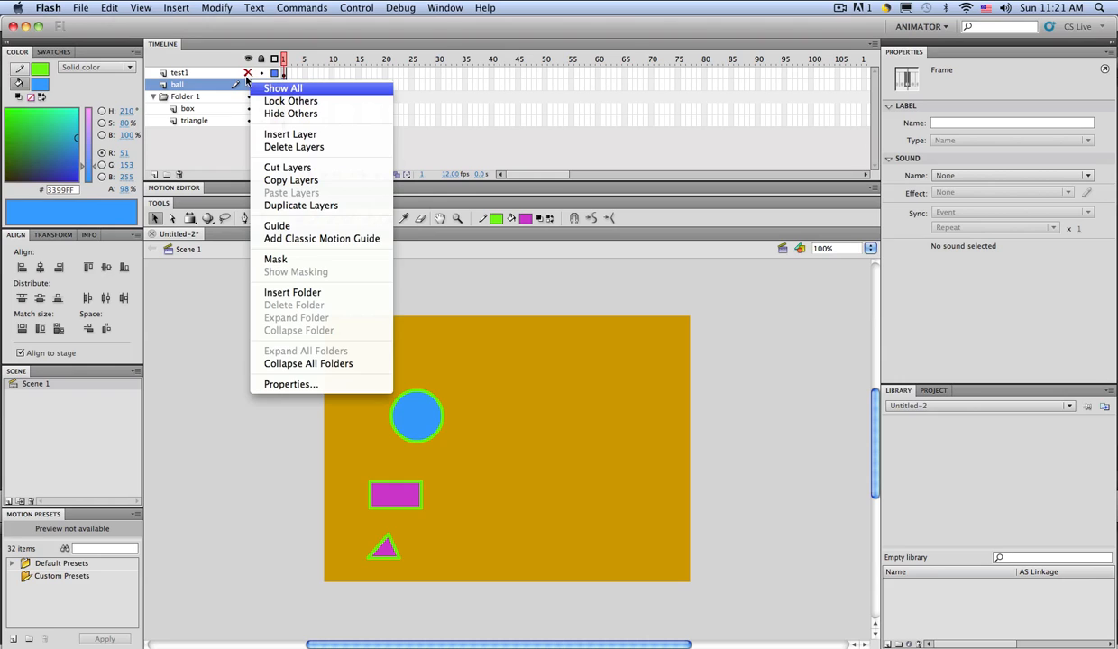
left_click(240, 85)
left_click(248, 72)
left_click(248, 84)
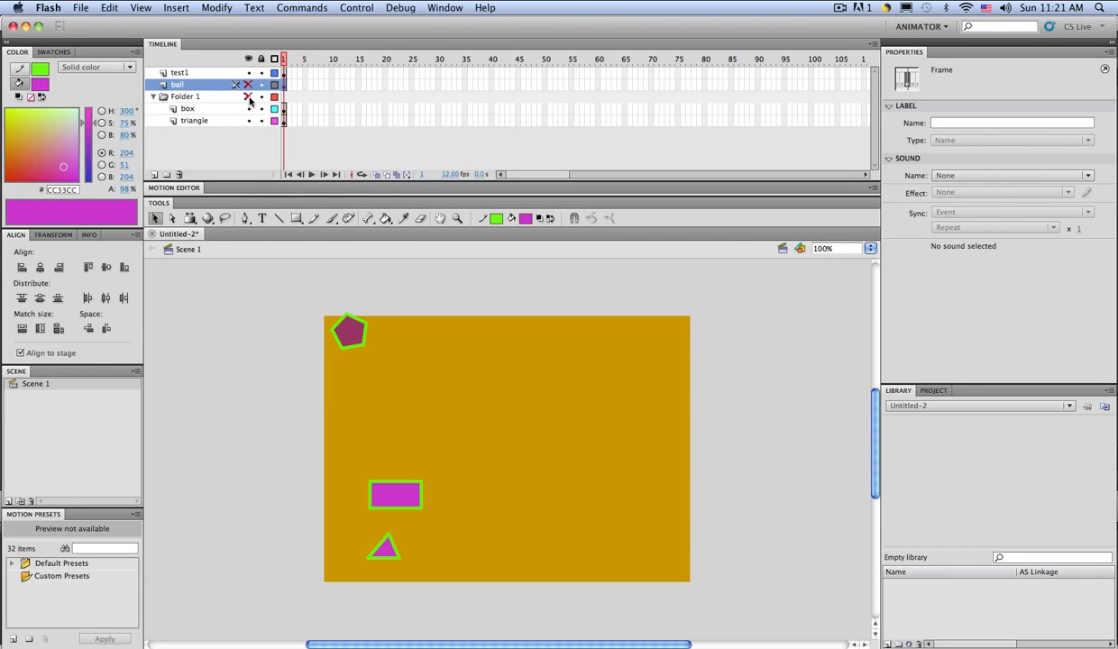
left_click(249, 96)
left_click(248, 84)
left_click(249, 97)
left_click(248, 108)
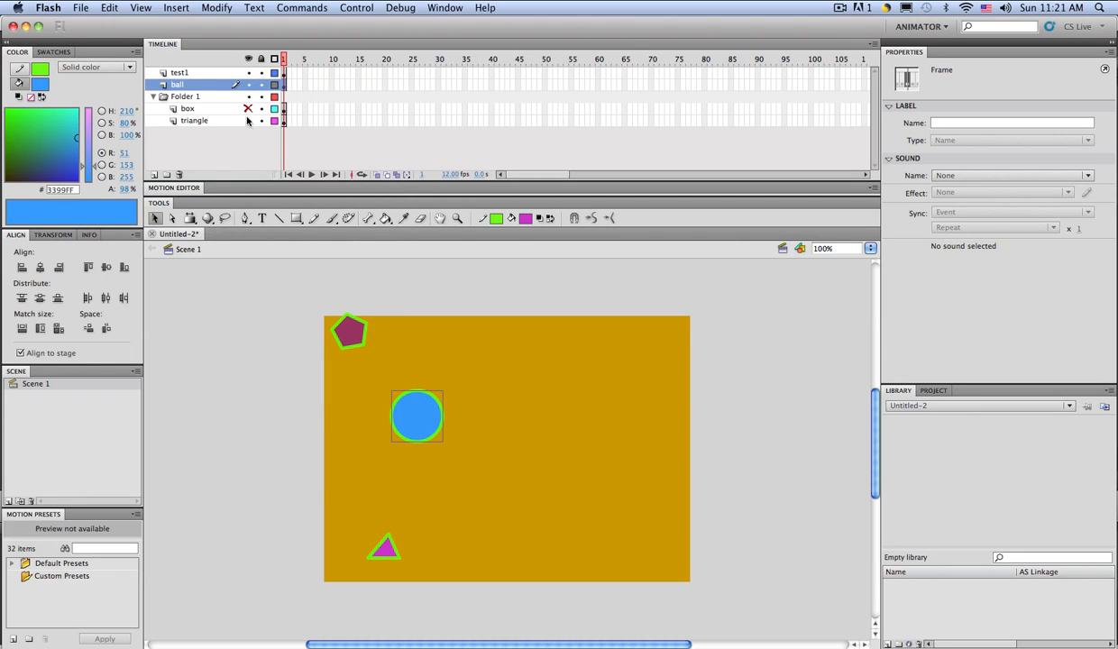
left_click(248, 108)
left_click(261, 60)
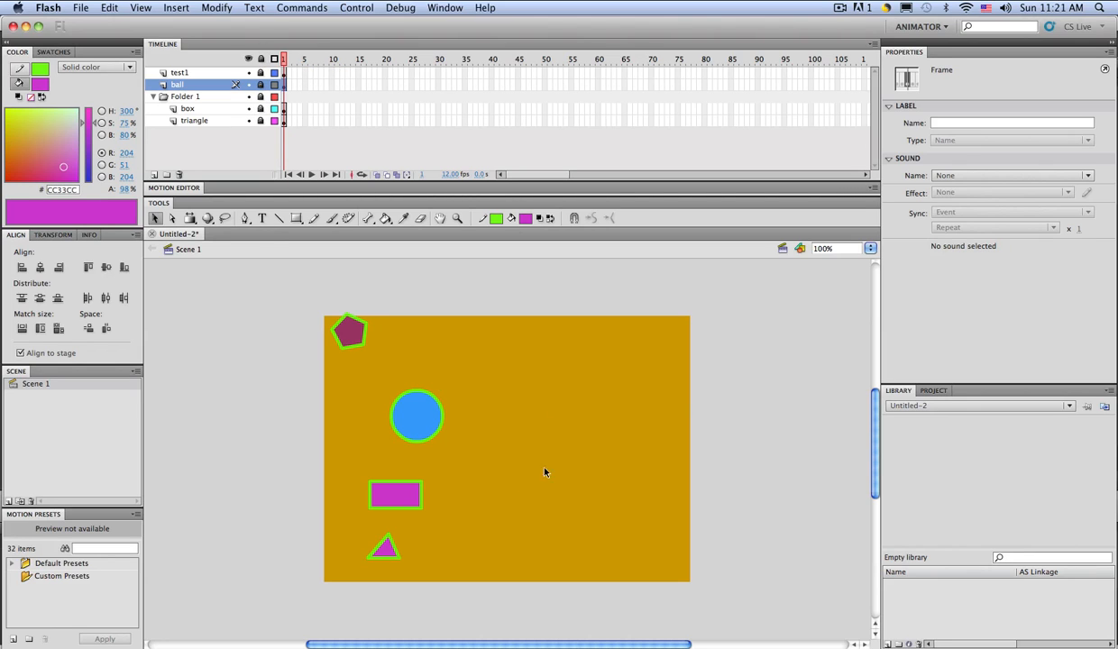
left_click(262, 59)
left_click(261, 83)
left_click(261, 108)
left_click(260, 84)
left_click(260, 108)
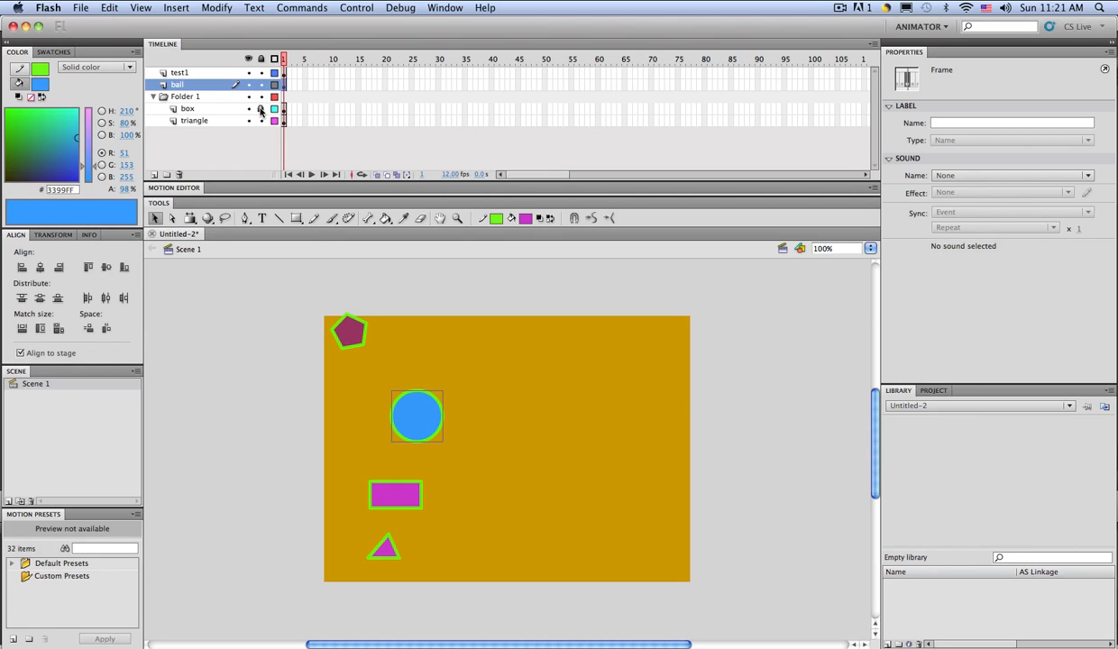
left_click(275, 61)
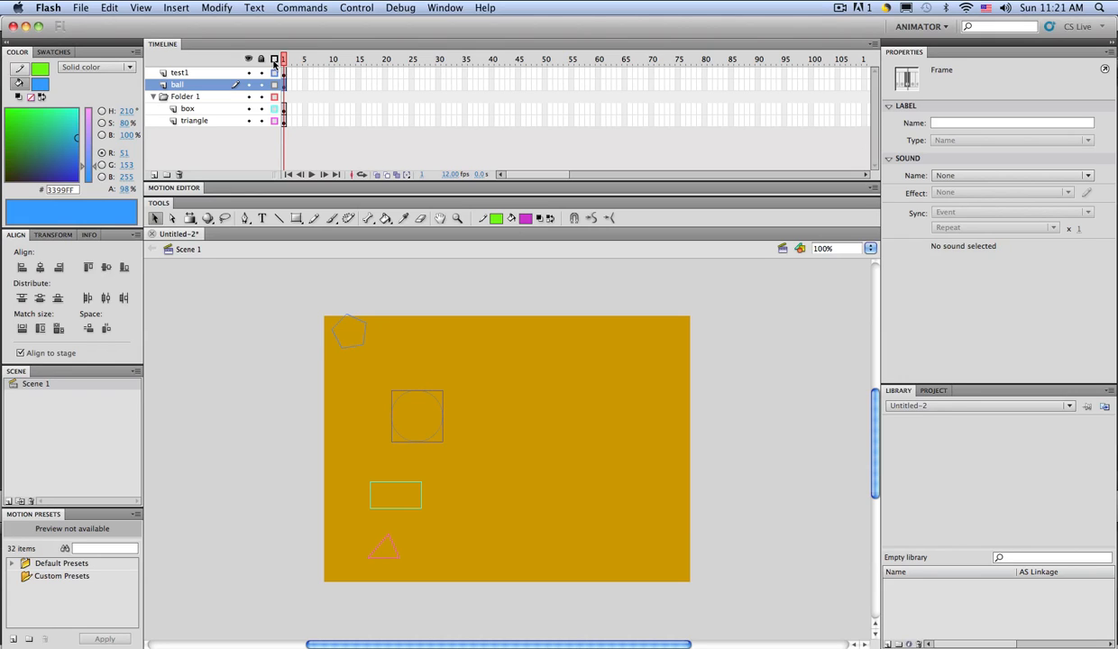
left_click(275, 60)
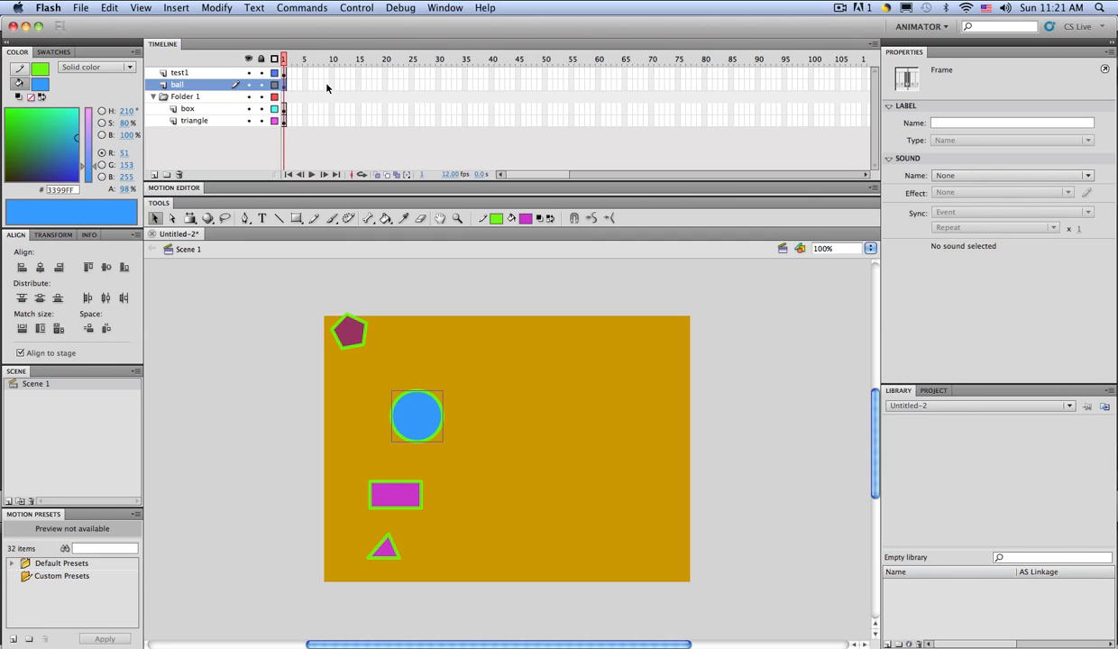